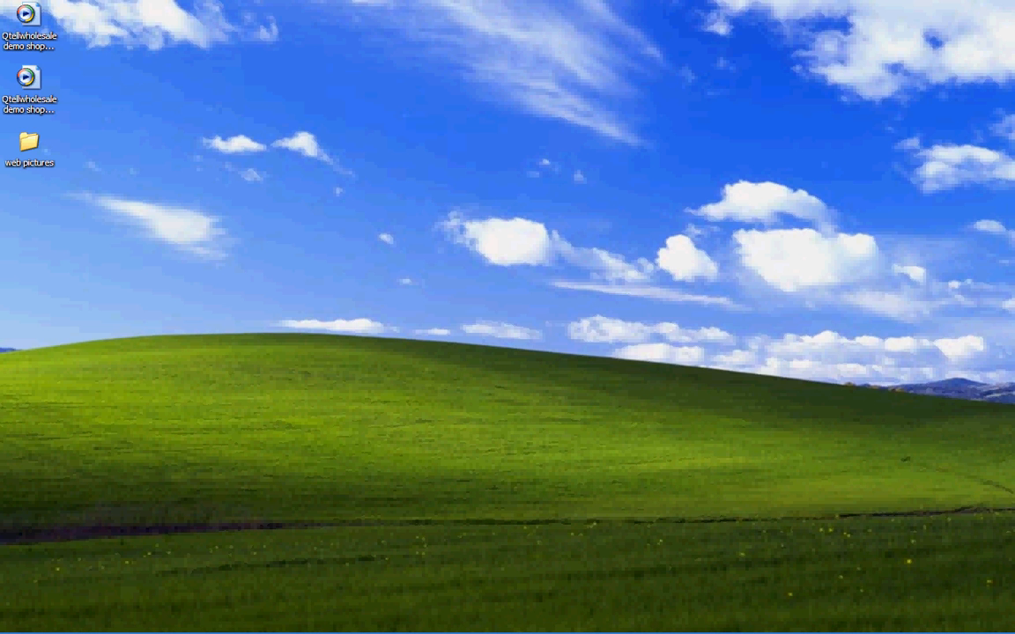
# Step: View the Qtellvoipwholesale.com administrator home page at full size, restore its window and move it aside
pyautogui.moveTo(733, 330); pyautogui.dragTo(454, 206)
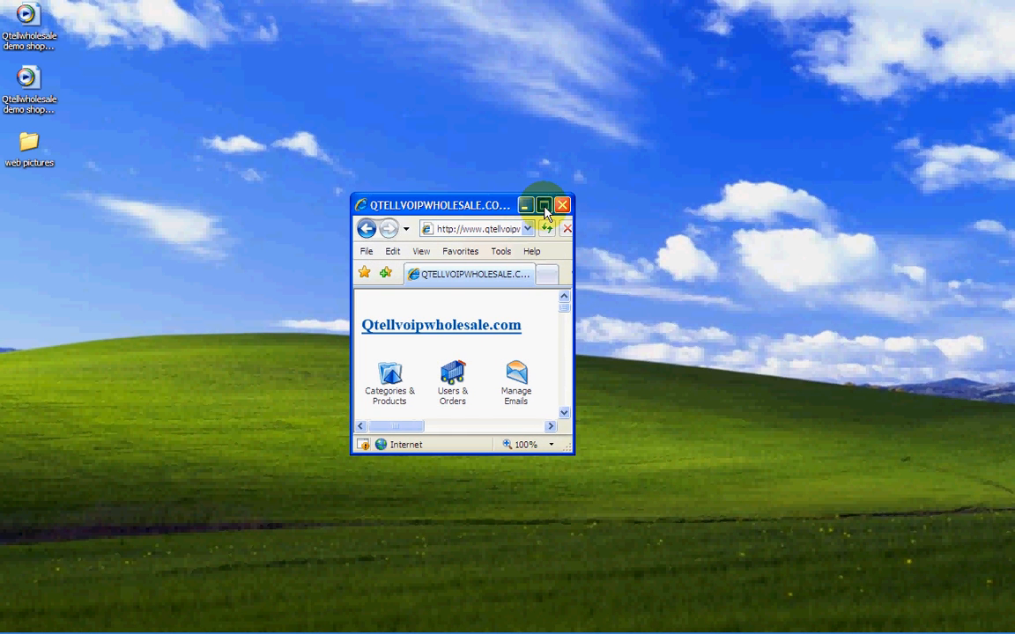
pyautogui.click(543, 206)
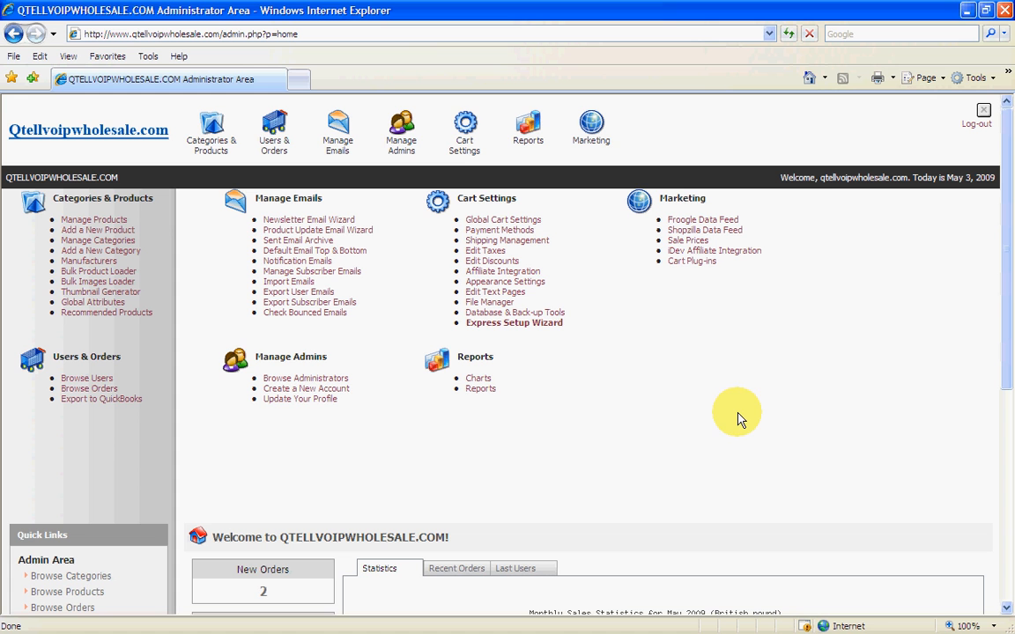
pyautogui.click(986, 10)
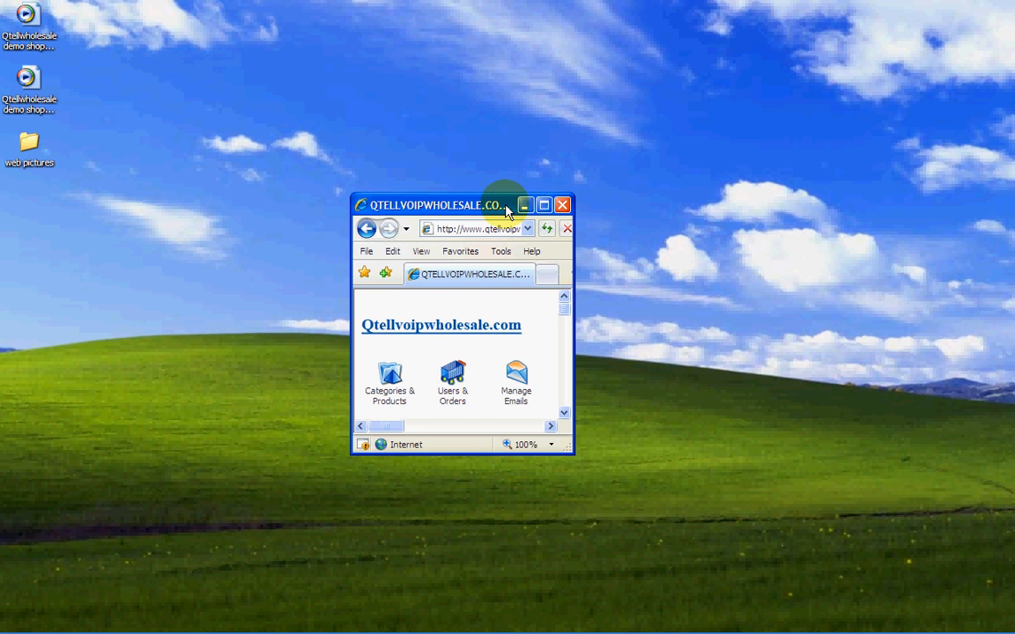
pyautogui.moveTo(512, 203); pyautogui.dragTo(940, 224)
pyautogui.click(990, 232)
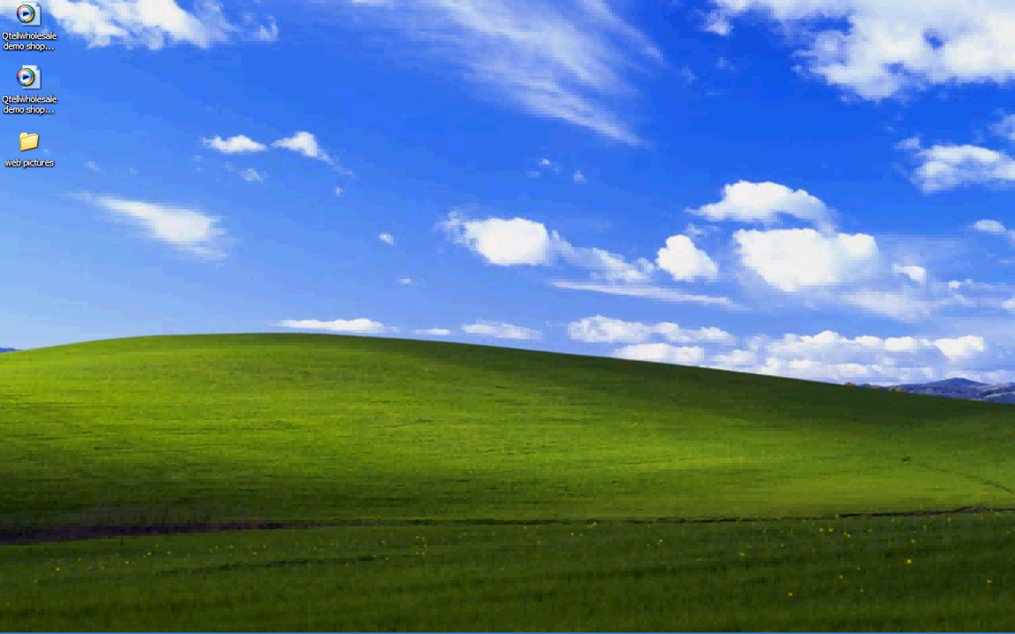
# Step: Bring up the web pictures folder at full size to view the product photos, and restore its window
pyautogui.moveTo(1013, 529); pyautogui.dragTo(422, 111)
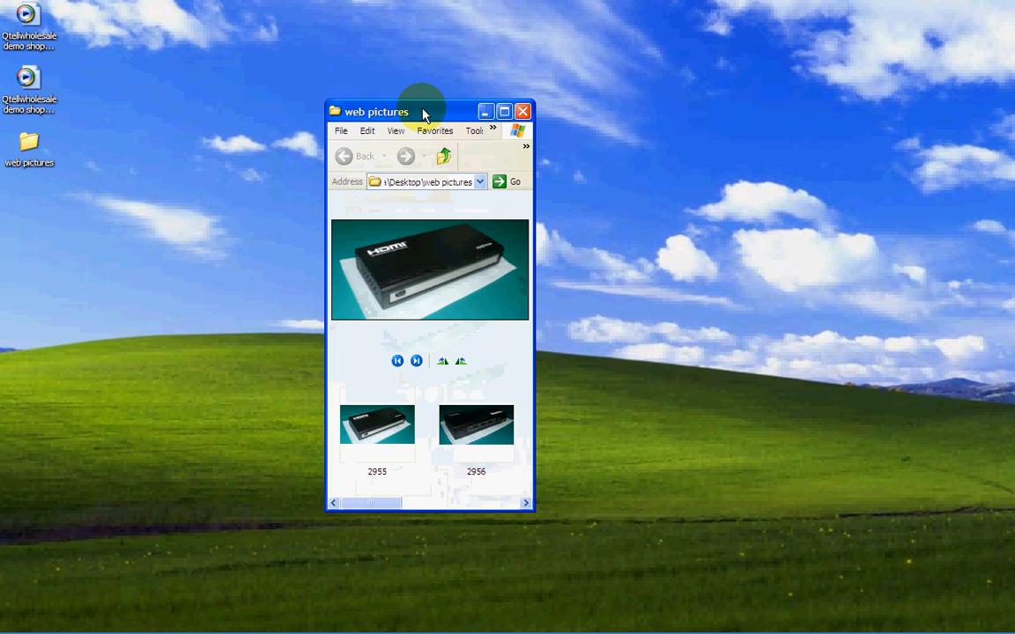
pyautogui.click(503, 112)
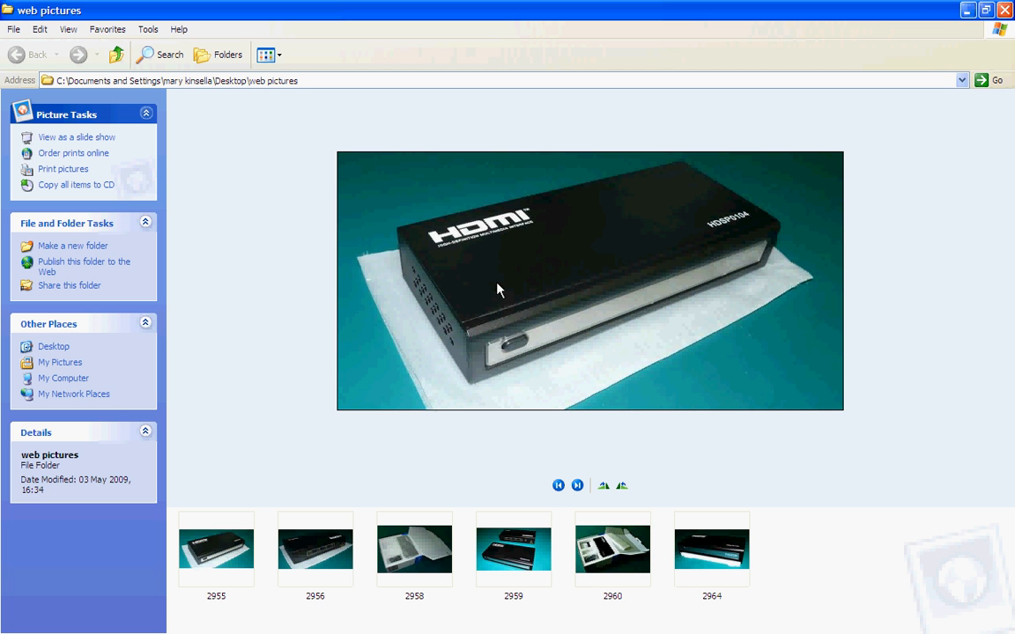
pyautogui.click(987, 10)
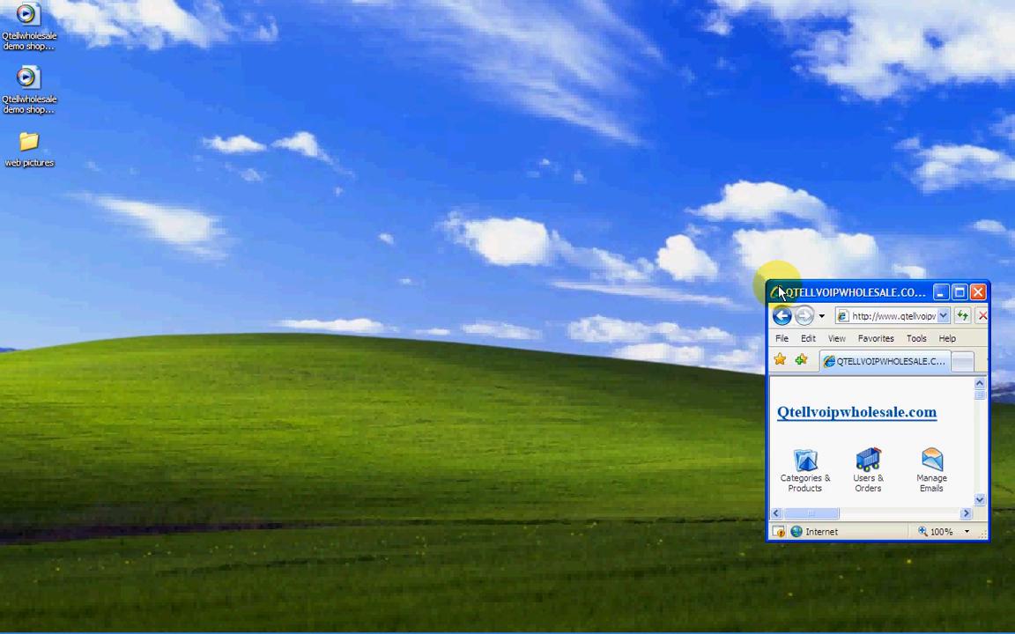
# Step: Return to the store administrator window at full size and open the form for adding a new product
pyautogui.moveTo(779, 283); pyautogui.dragTo(452, 131)
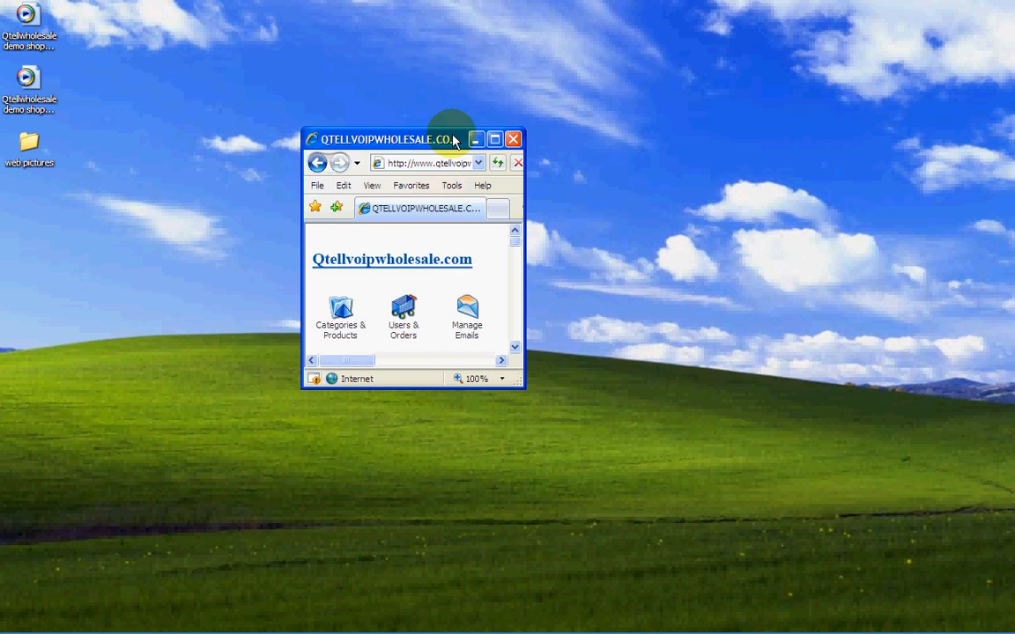
pyautogui.click(494, 140)
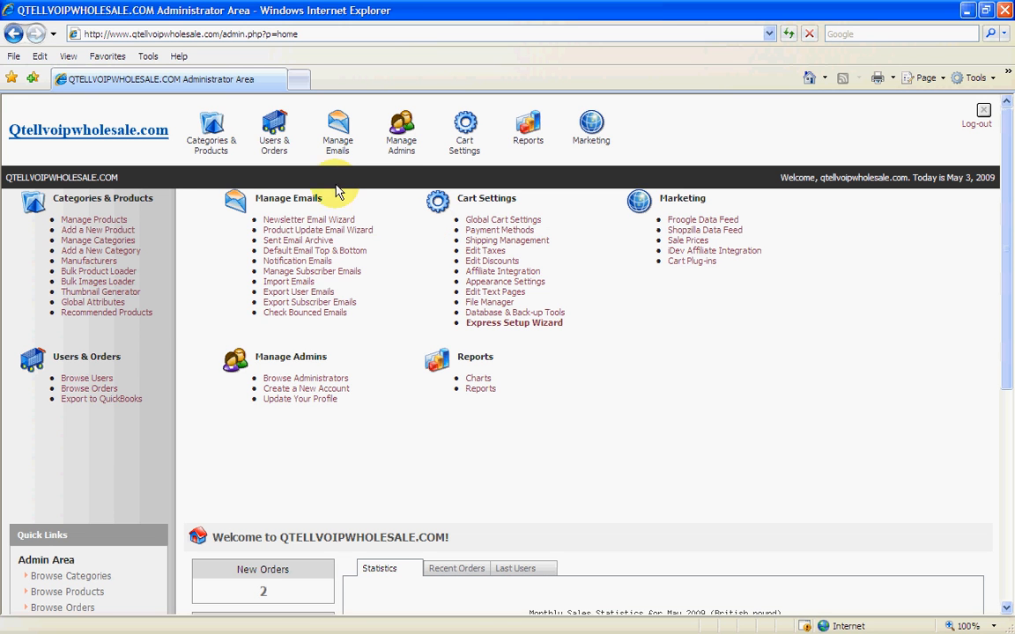
pyautogui.moveTo(216, 134)
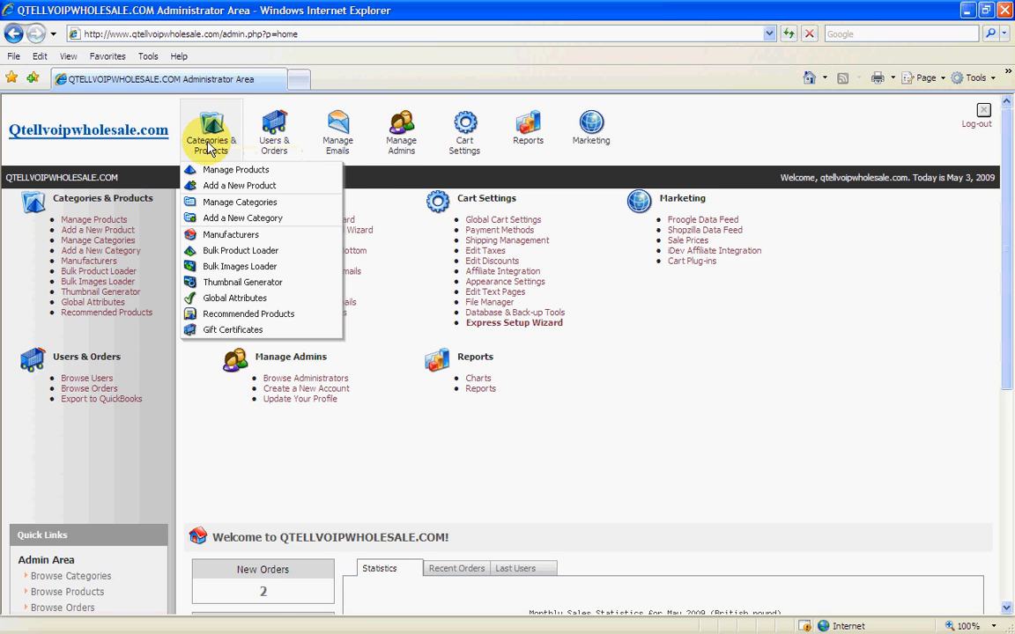
pyautogui.click(238, 186)
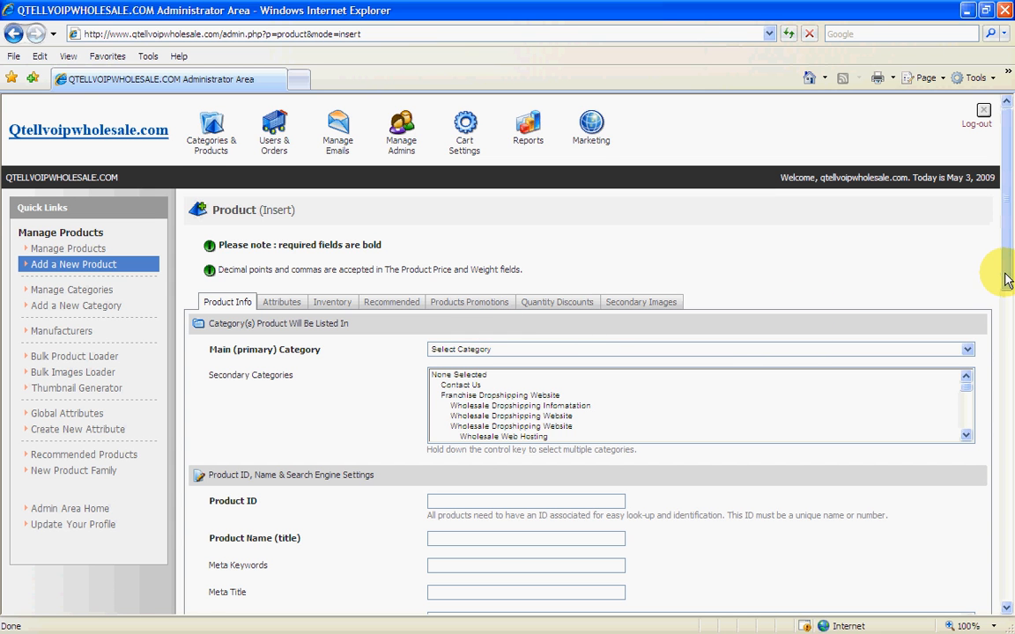
# Step: Set the new product's main (primary) category to z test
pyautogui.moveTo(1006, 278); pyautogui.dragTo(969, 280)
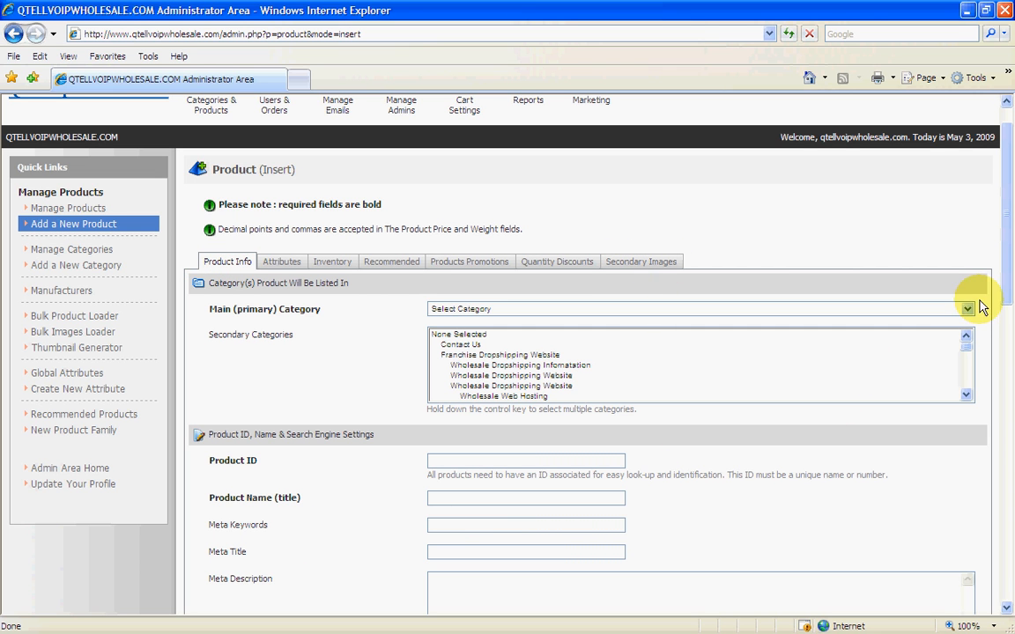
pyautogui.moveTo(1007, 291)
pyautogui.mouseDown()
pyautogui.moveTo(1005, 306)
pyautogui.moveTo(999, 283)
pyautogui.mouseUp()
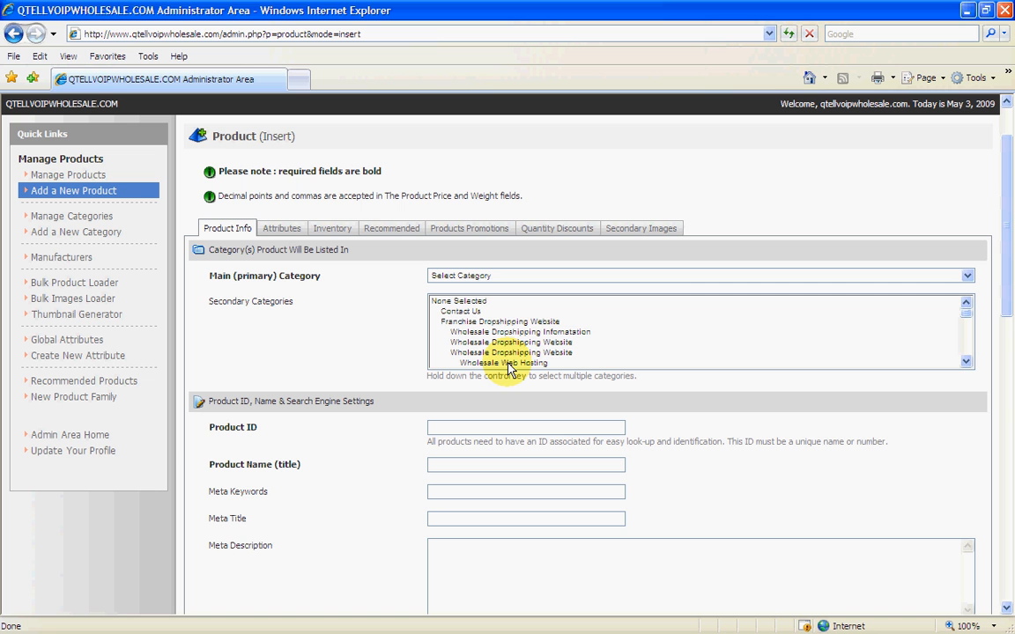
pyautogui.click(967, 275)
pyautogui.moveTo(969, 288); pyautogui.dragTo(968, 555)
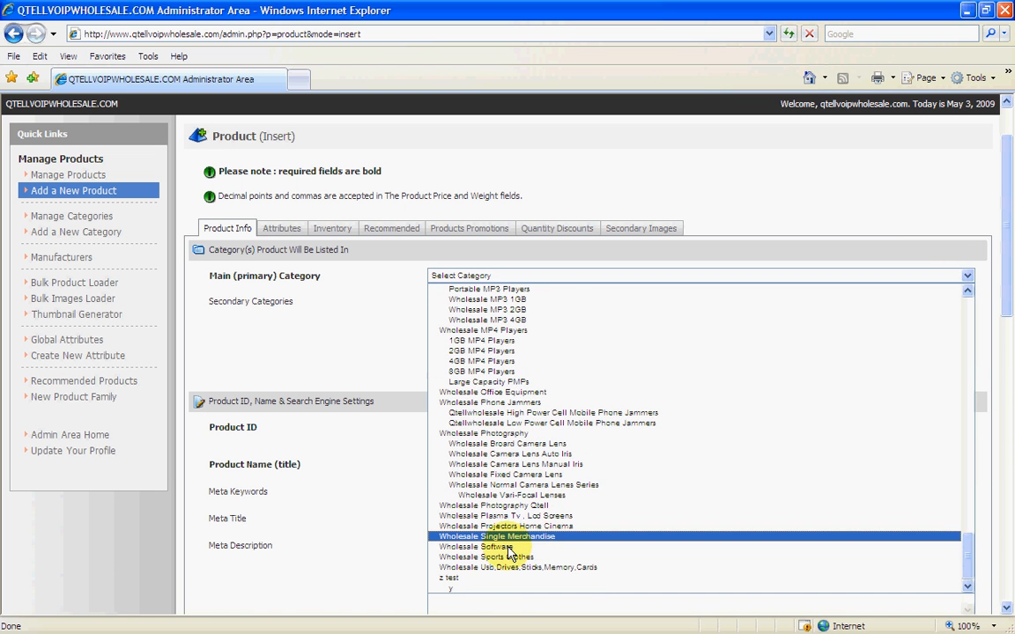
pyautogui.click(469, 577)
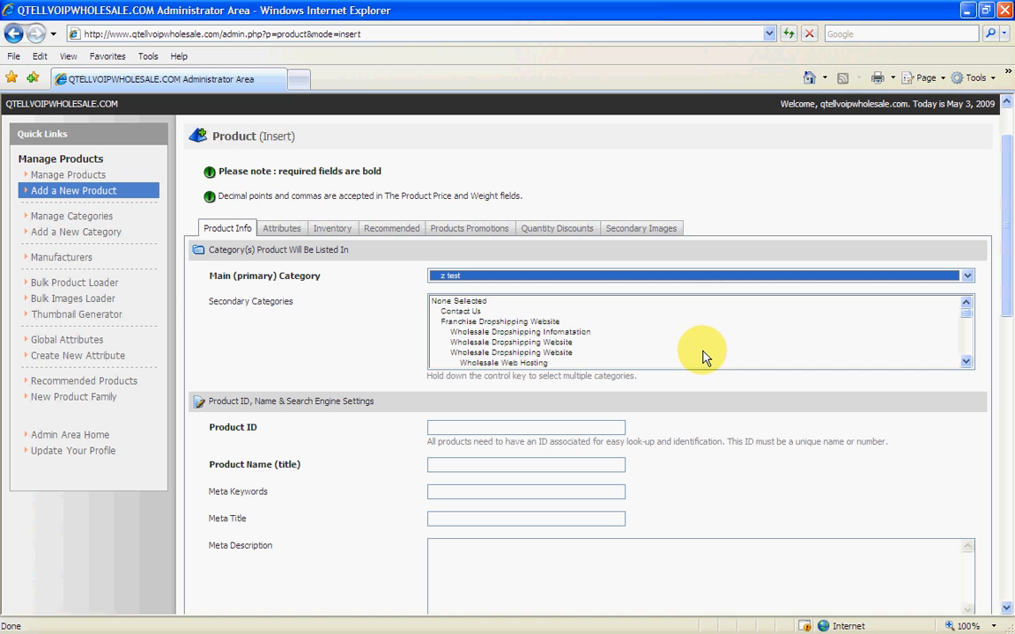
# Step: Try selecting several secondary categories together, from None Selected down to the first Wholesale Dropshipping Website entry
pyautogui.click(493, 322)
pyautogui.keyDown('ctrl'); pyautogui.click(456, 311); pyautogui.keyUp('ctrl')
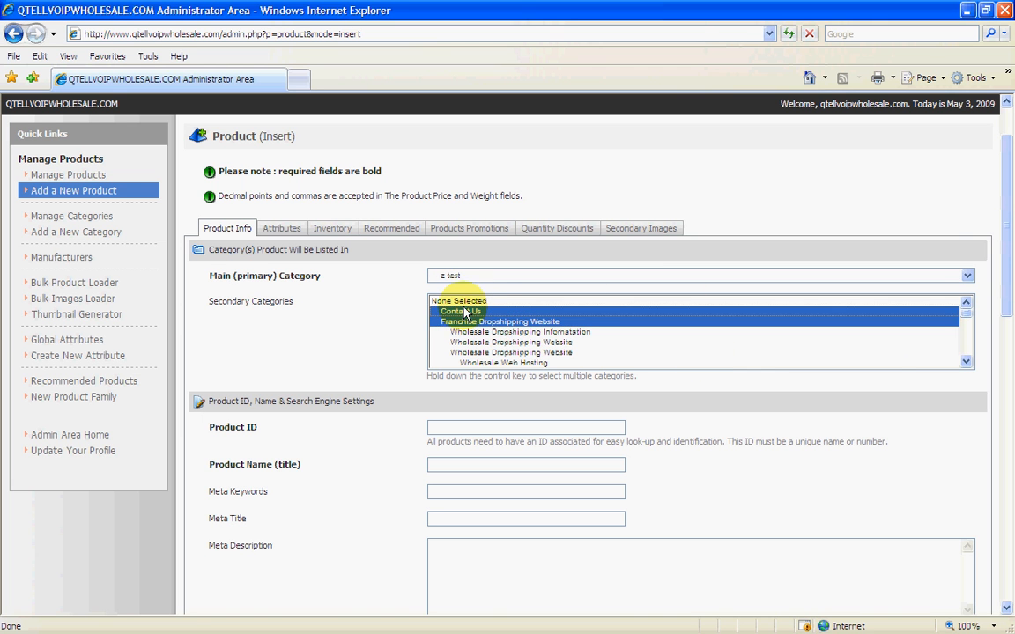
pyautogui.keyDown('ctrl'); pyautogui.click(451, 301); pyautogui.keyUp('ctrl')
pyautogui.keyDown('ctrl'); pyautogui.click(449, 332); pyautogui.keyUp('ctrl')
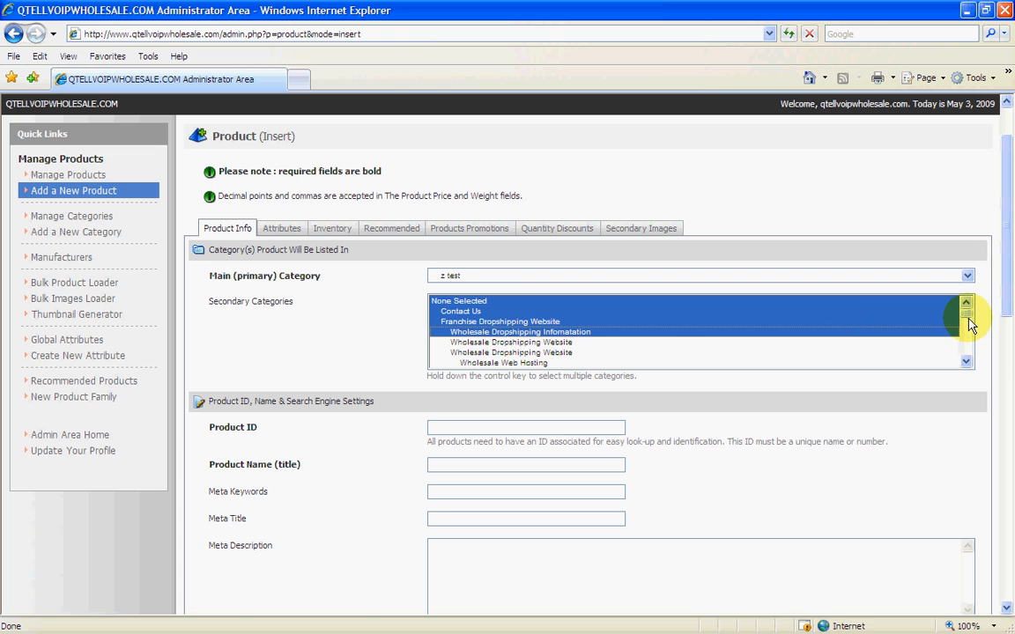
pyautogui.moveTo(966, 317)
pyautogui.mouseDown()
pyautogui.moveTo(967, 336)
pyautogui.moveTo(963, 301)
pyautogui.mouseUp()
pyautogui.keyDown('ctrl'); pyautogui.click(502, 342); pyautogui.keyUp('ctrl')
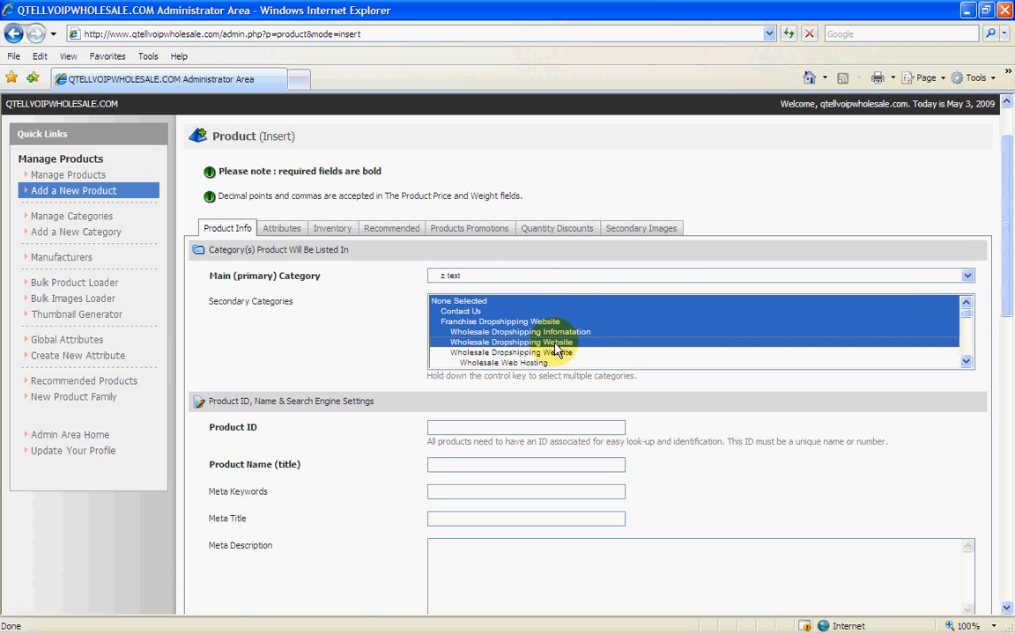
# Step: Clear the multiple secondary category selection and leave only None Selected chosen
pyautogui.click(567, 344)
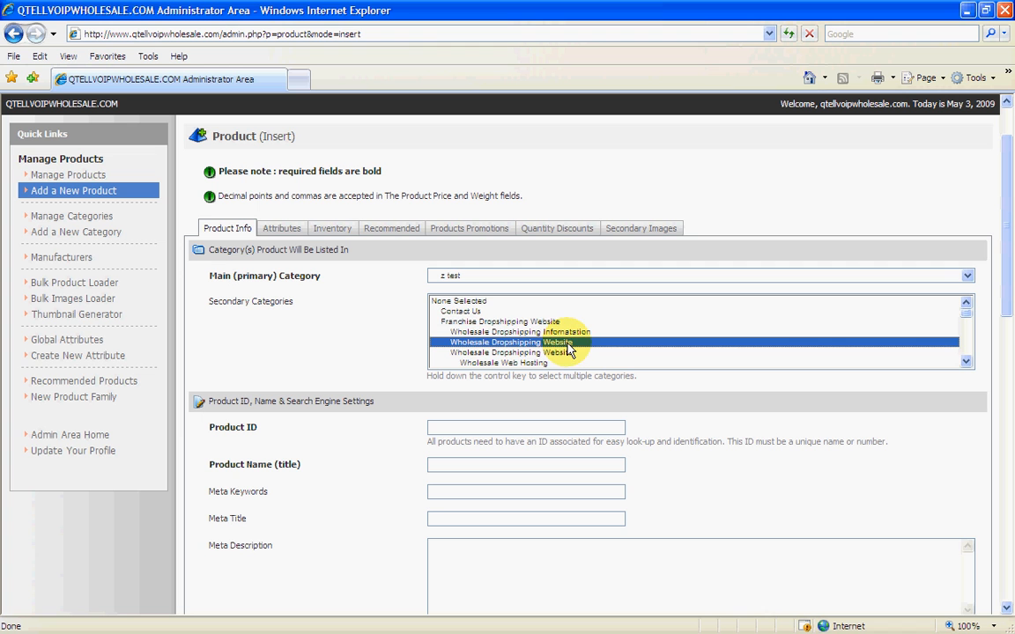
pyautogui.click(473, 353)
pyautogui.click(481, 322)
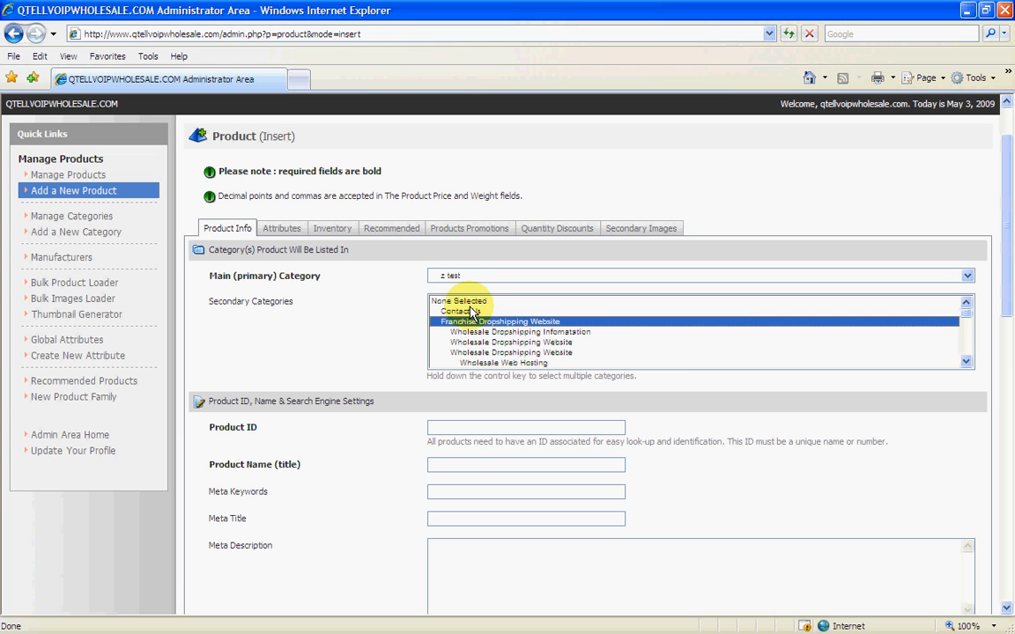
pyautogui.click(453, 311)
pyautogui.click(453, 300)
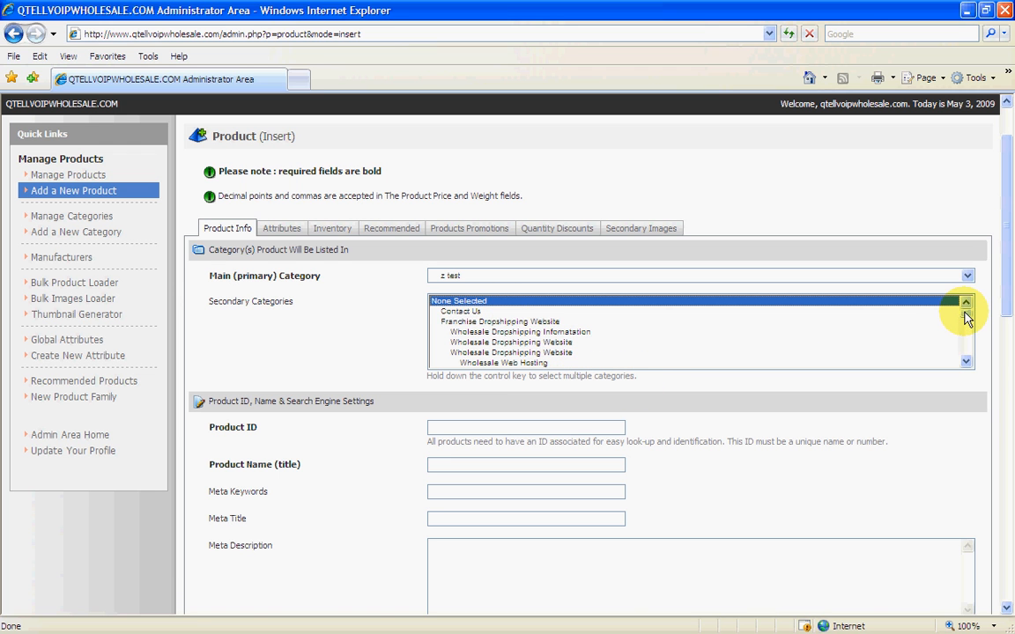
pyautogui.moveTo(967, 319)
pyautogui.mouseDown()
pyautogui.moveTo(969, 340)
pyautogui.moveTo(967, 308)
pyautogui.mouseUp()
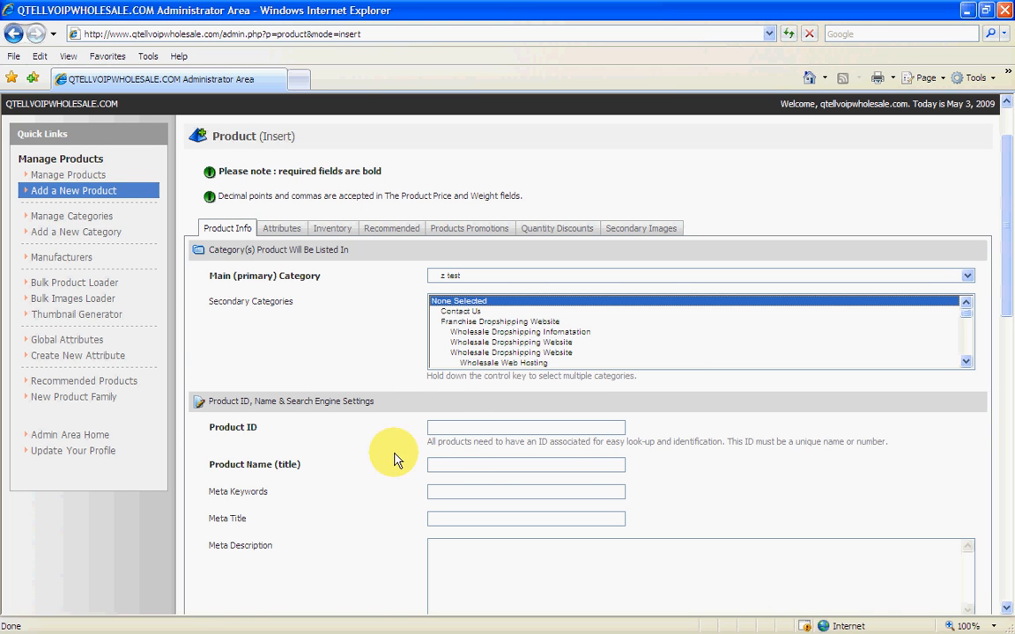
# Step: Enter test1 as the product ID and "ttest demo wholesale" as the product name
pyautogui.click(431, 428)
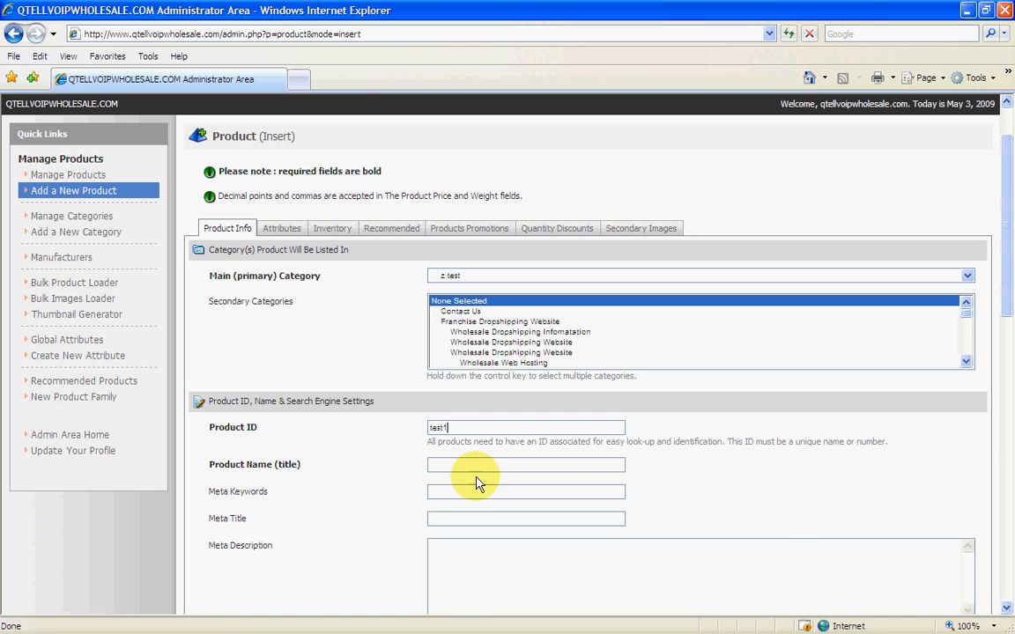
pyautogui.click(445, 428)
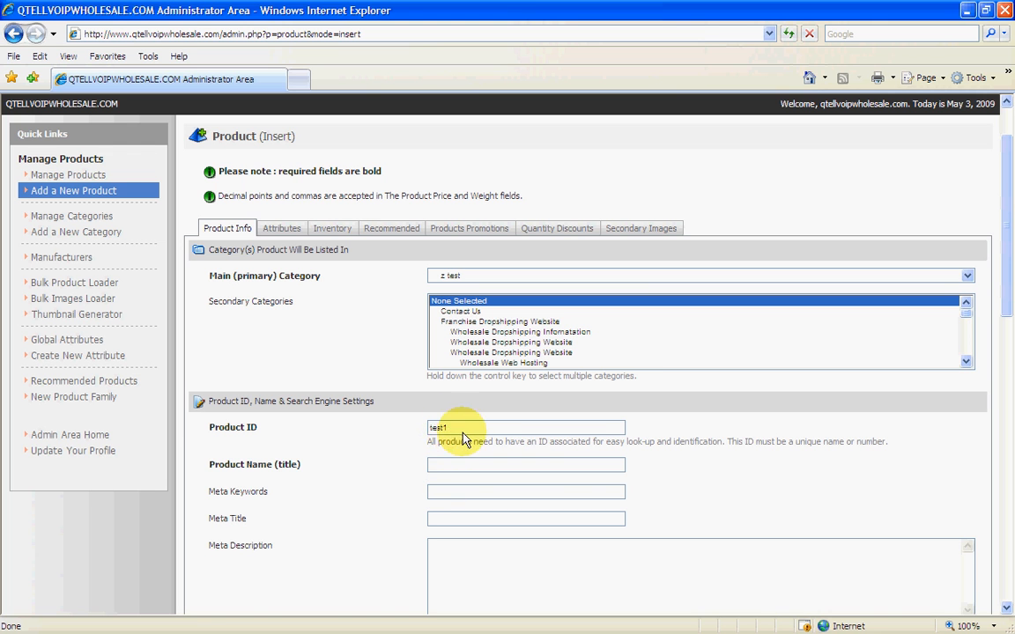
pyautogui.click(434, 467)
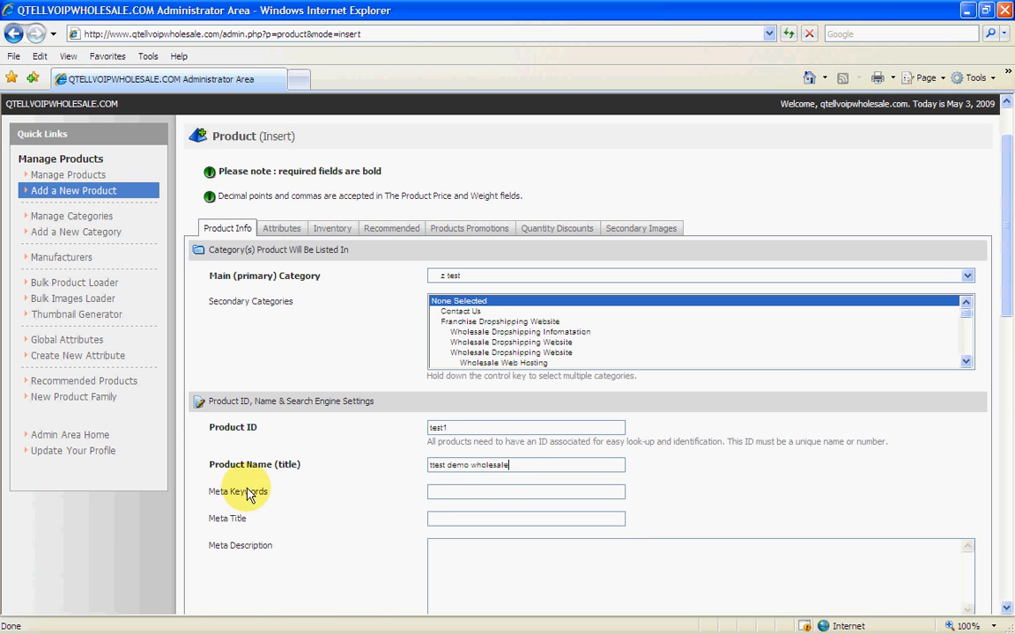
# Step: Copy the product name "ttest demo wholesale" into the Meta Keywords field
pyautogui.scroll(-3, 671, 333)
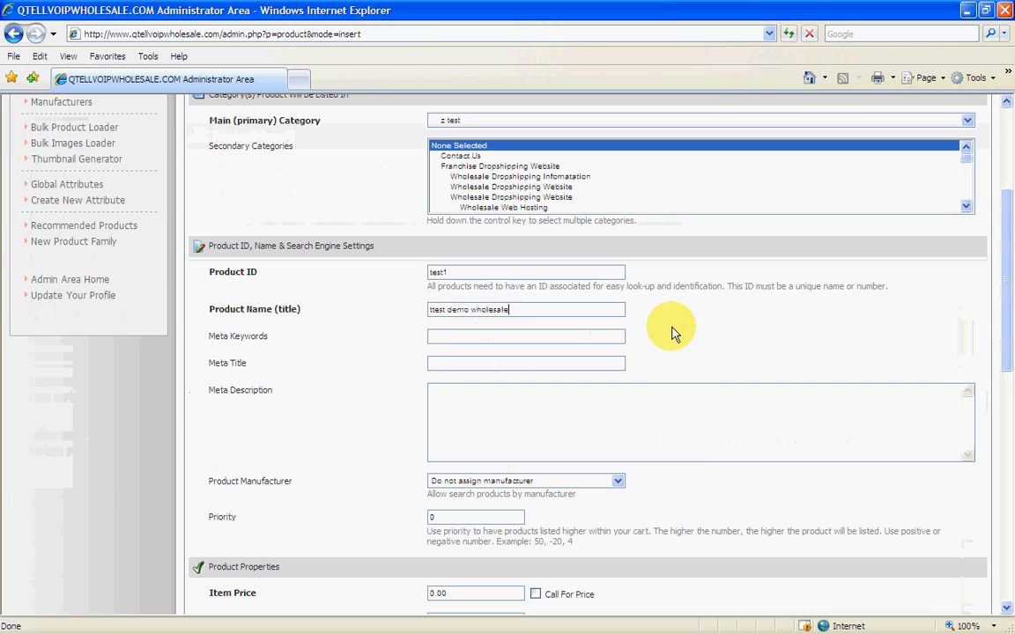
pyautogui.click(433, 340)
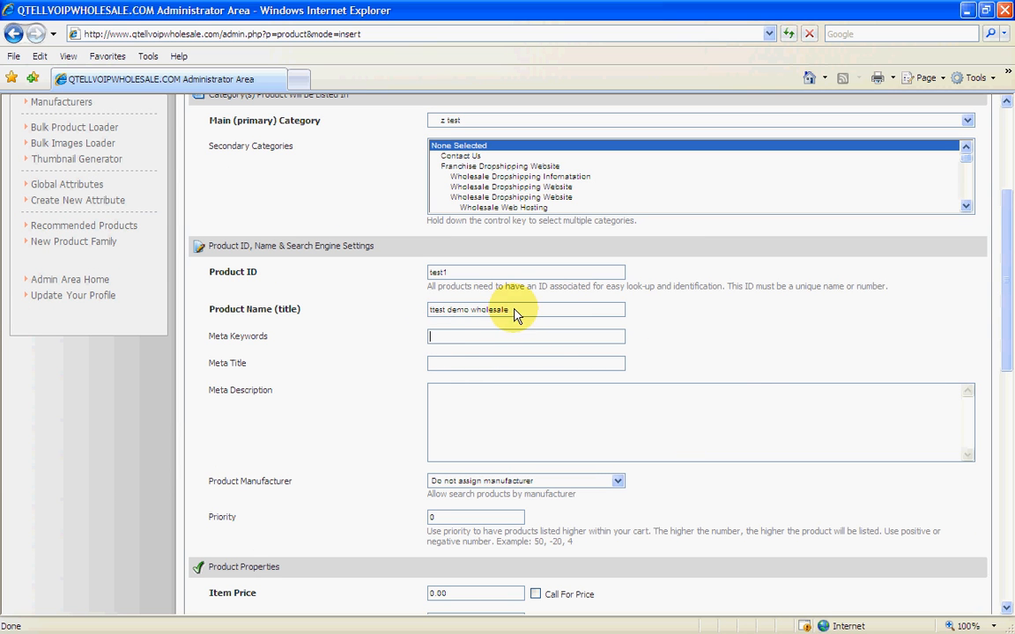
pyautogui.moveTo(516, 310); pyautogui.dragTo(408, 317)
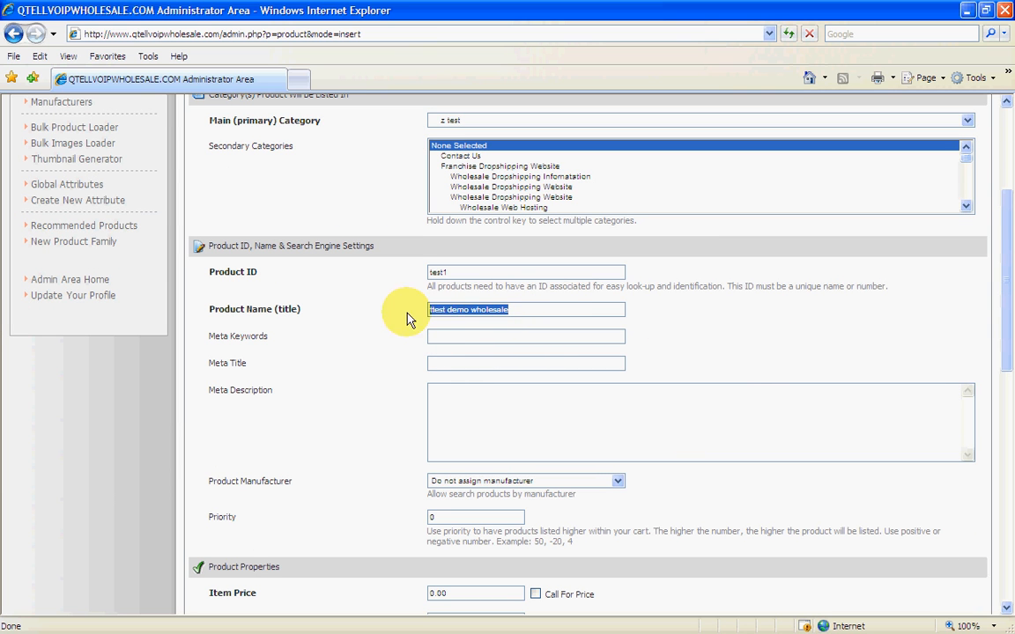
pyautogui.rightClick(467, 316)
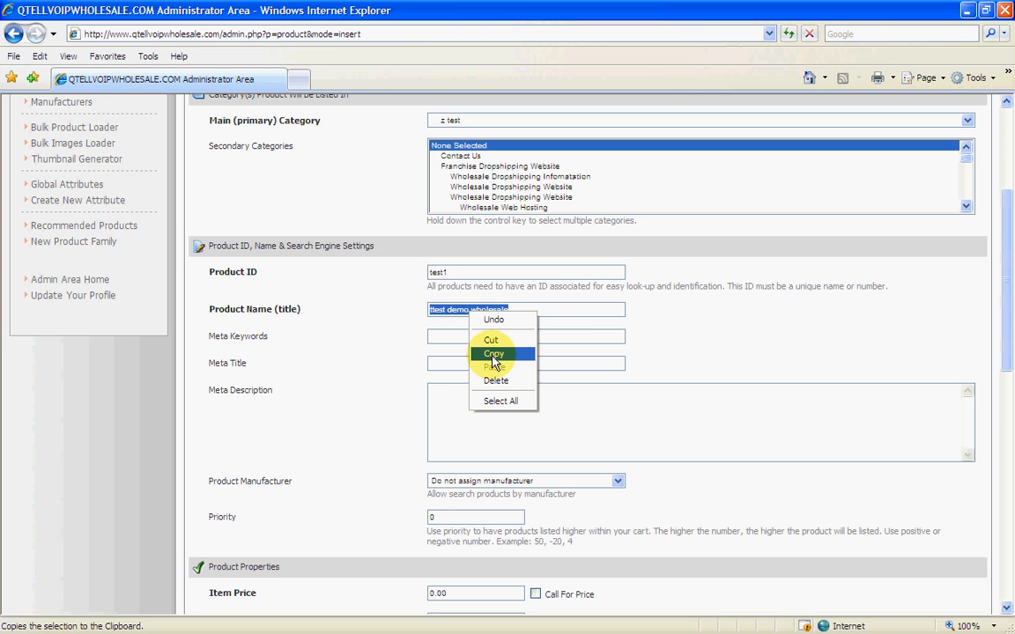
pyautogui.click(493, 354)
pyautogui.click(438, 336)
pyautogui.rightClick(439, 336)
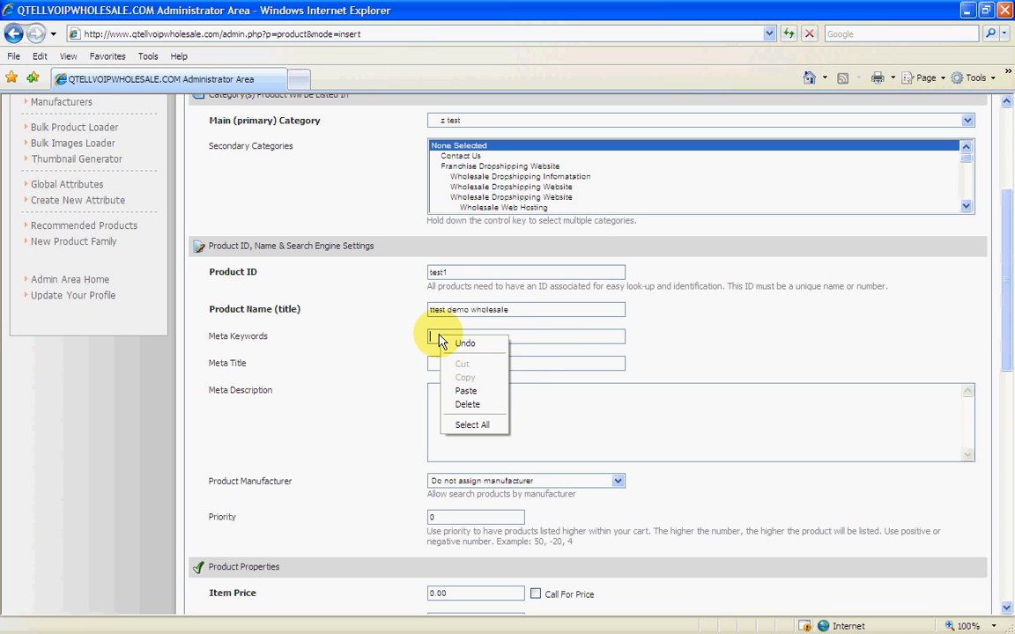
pyautogui.click(474, 393)
# Step: Paste the copied name "ttest demo wholesale" into the Meta Title and Meta Description fields
pyautogui.click(434, 368)
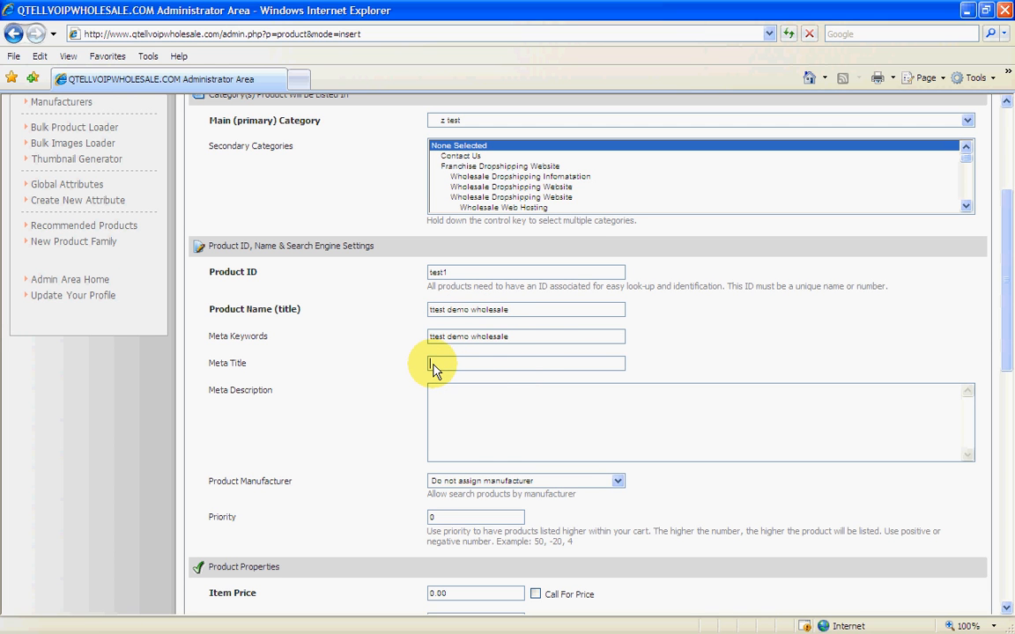
pyautogui.rightClick(436, 369)
pyautogui.click(467, 421)
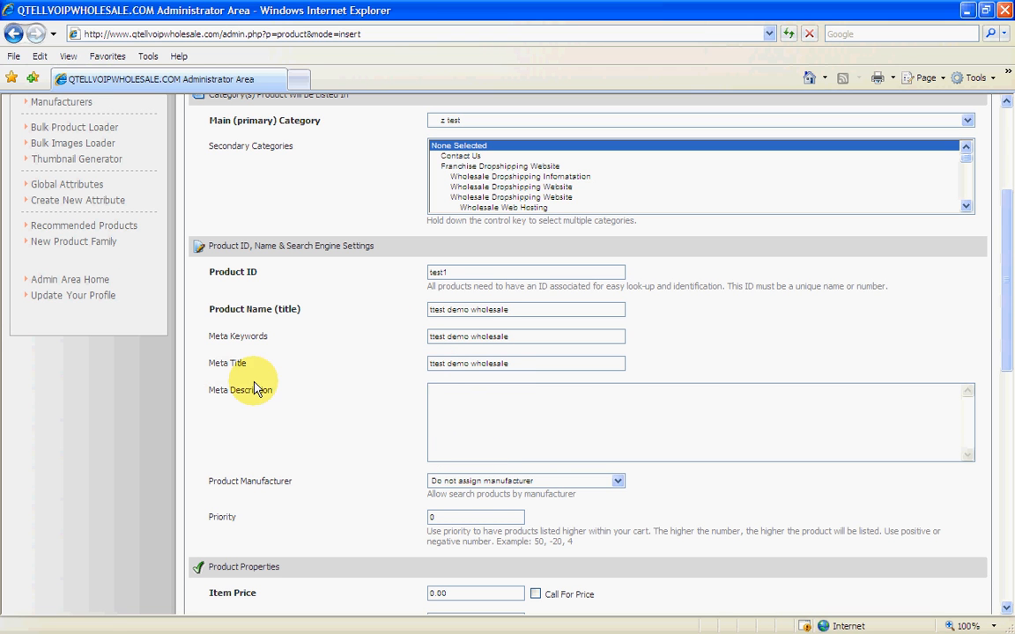
pyautogui.rightClick(433, 396)
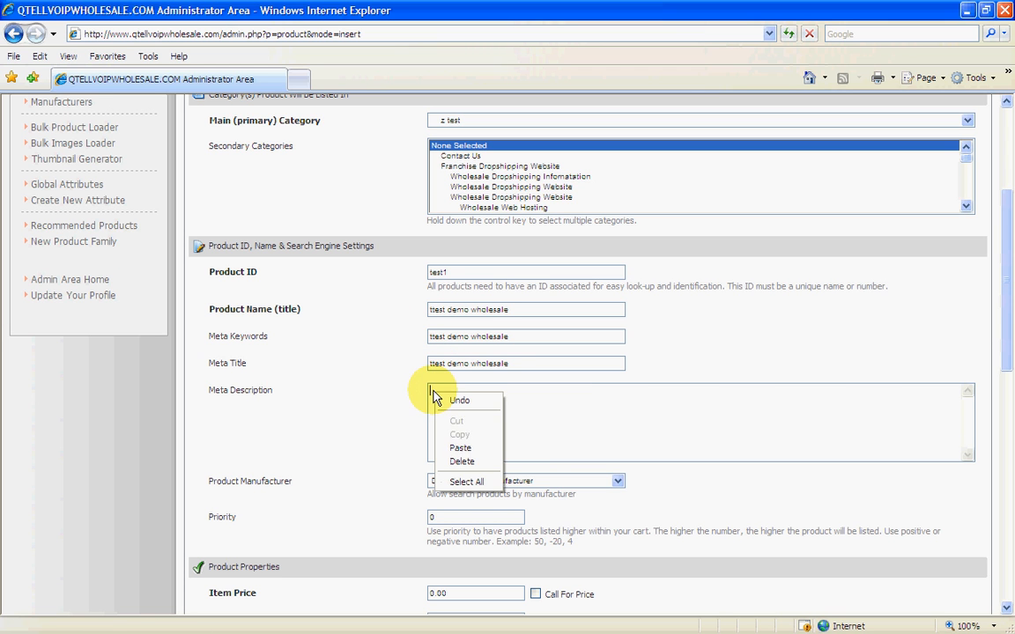
pyautogui.click(459, 448)
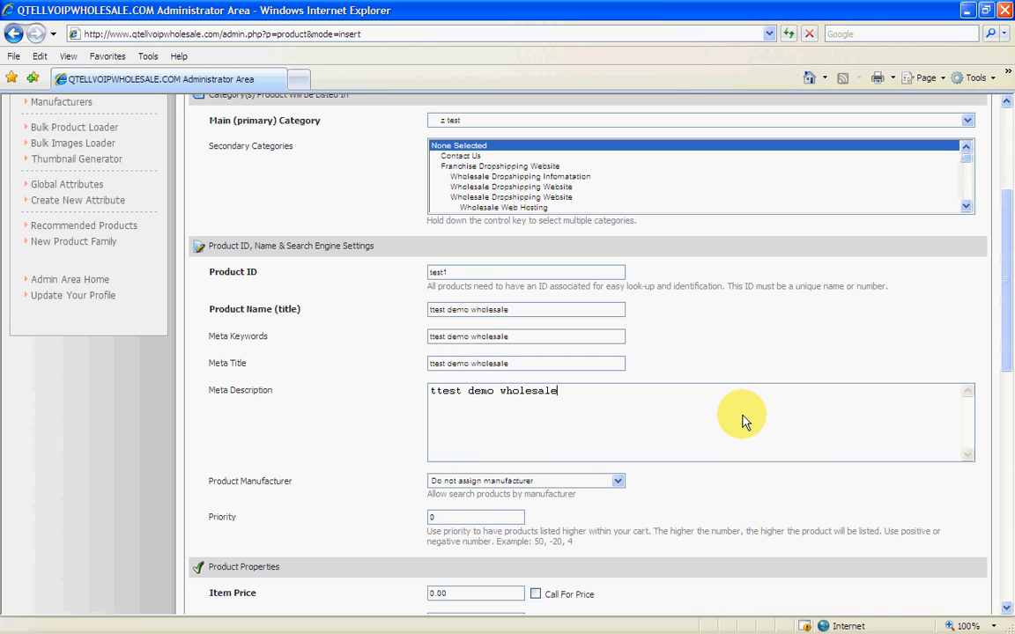
pyautogui.scroll(-3, 690, 345)
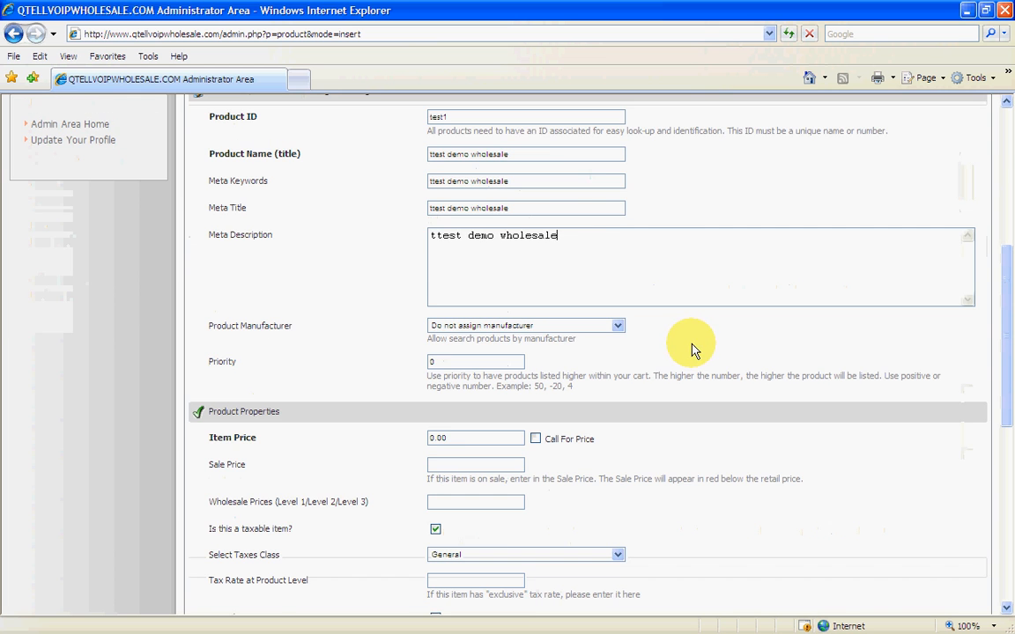
# Step: Check the available choices for the product manufacturer, leaving it at Do not assign manufacturer
pyautogui.scroll(1, 697, 325)
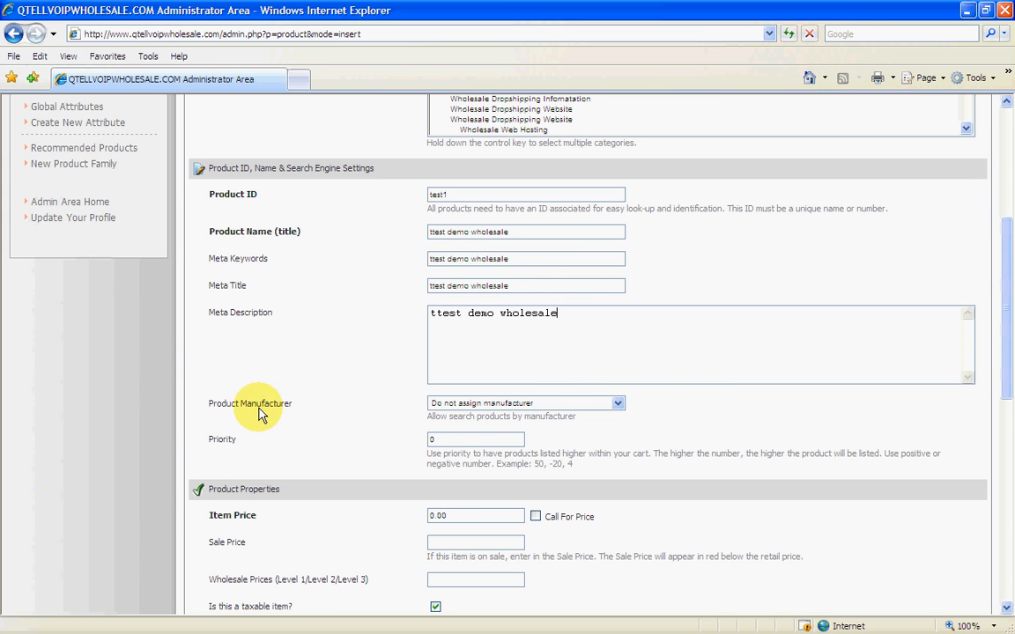
pyautogui.click(619, 404)
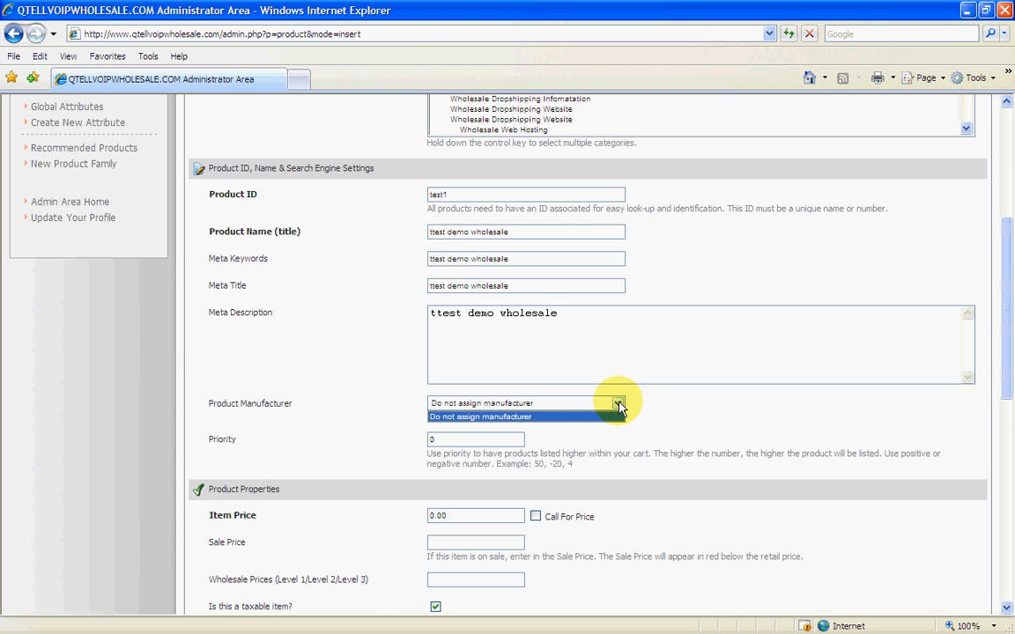
pyautogui.click(619, 404)
pyautogui.click(620, 405)
pyautogui.click(619, 406)
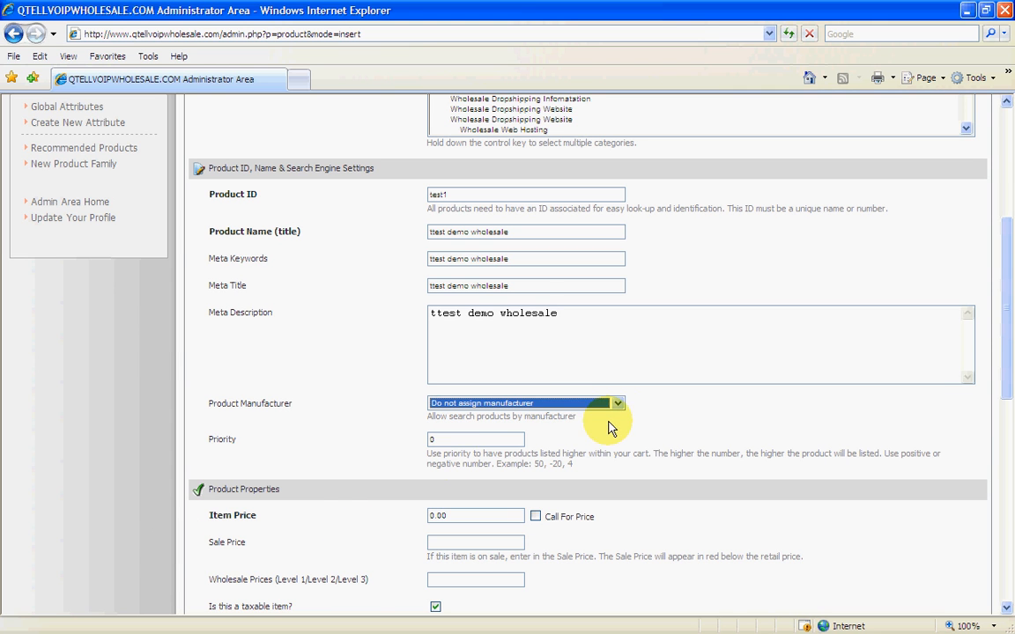
# Step: Set the product's item price to 199.99 and its sale price to 129.99
pyautogui.scroll(-3, 611, 428)
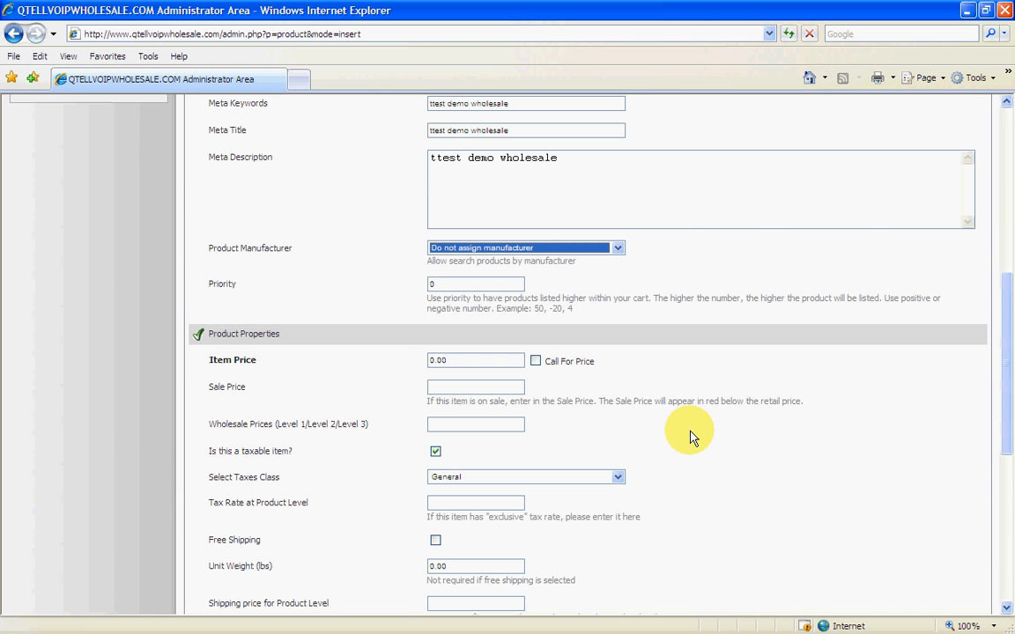
pyautogui.scroll(-3, 691, 436)
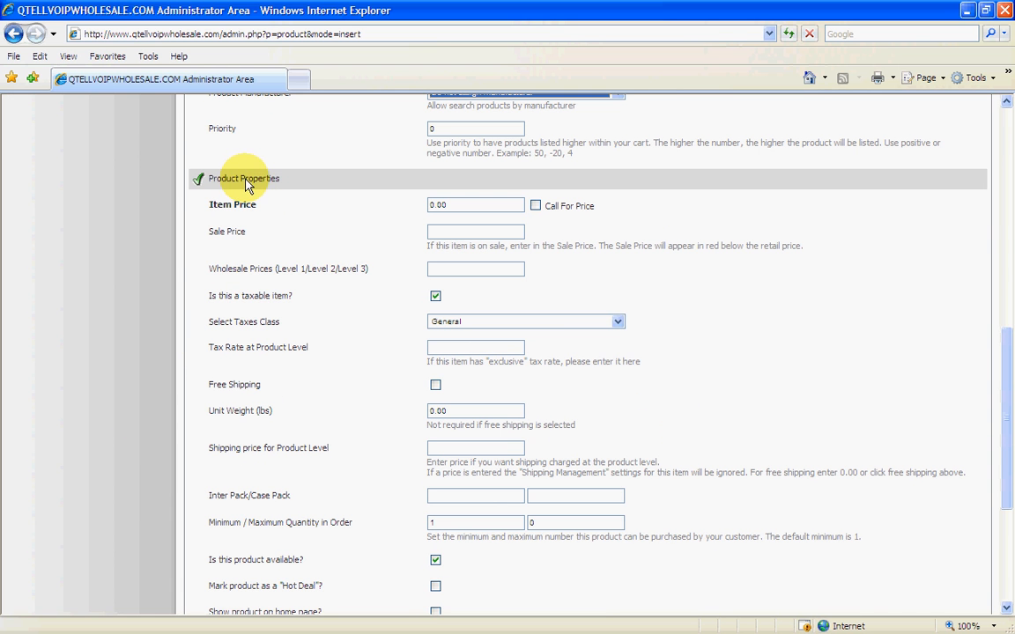
pyautogui.doubleClick(449, 206)
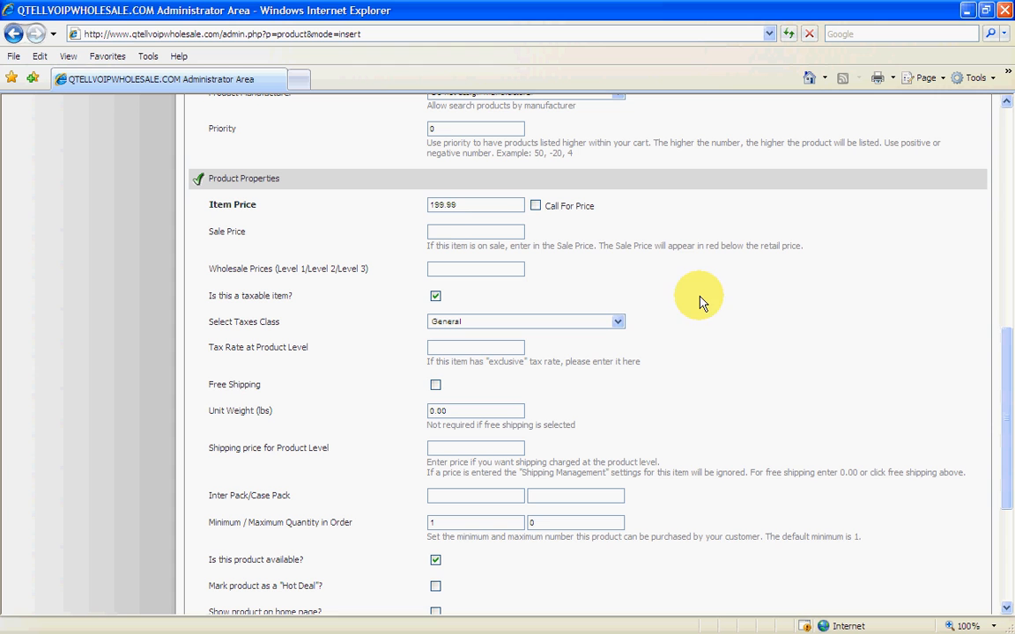
pyautogui.click(434, 235)
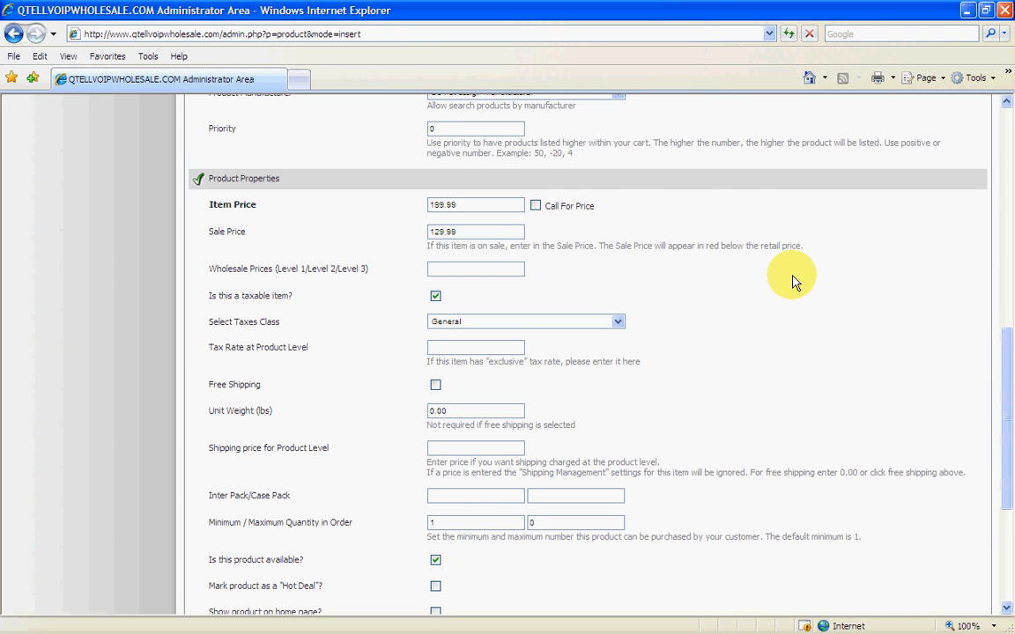
# Step: Review the tax class options, keeping General, and enable free shipping for the product
pyautogui.scroll(-2, 793, 361)
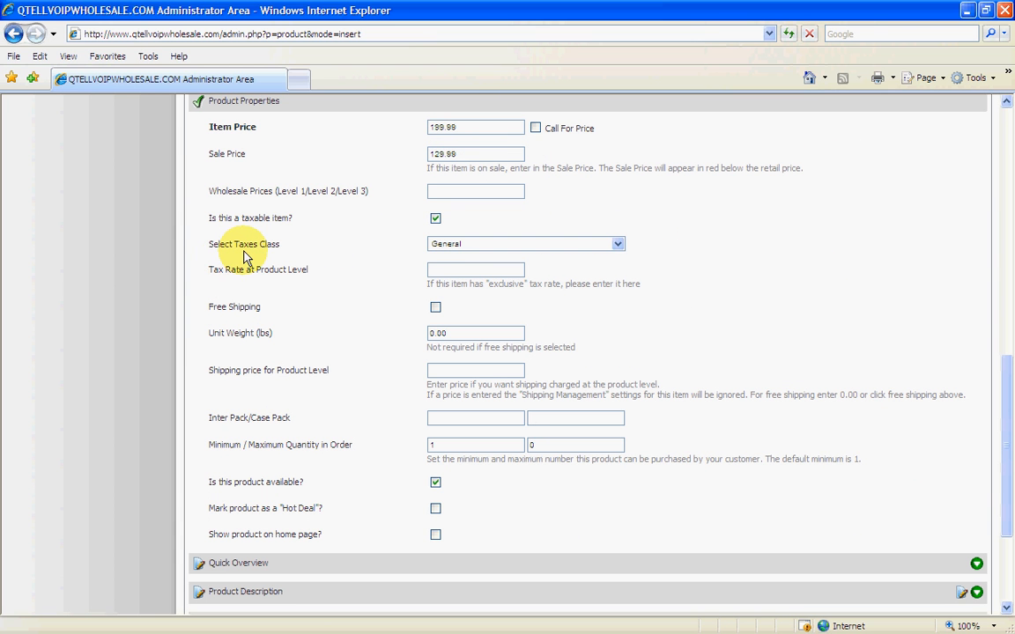
pyautogui.click(618, 245)
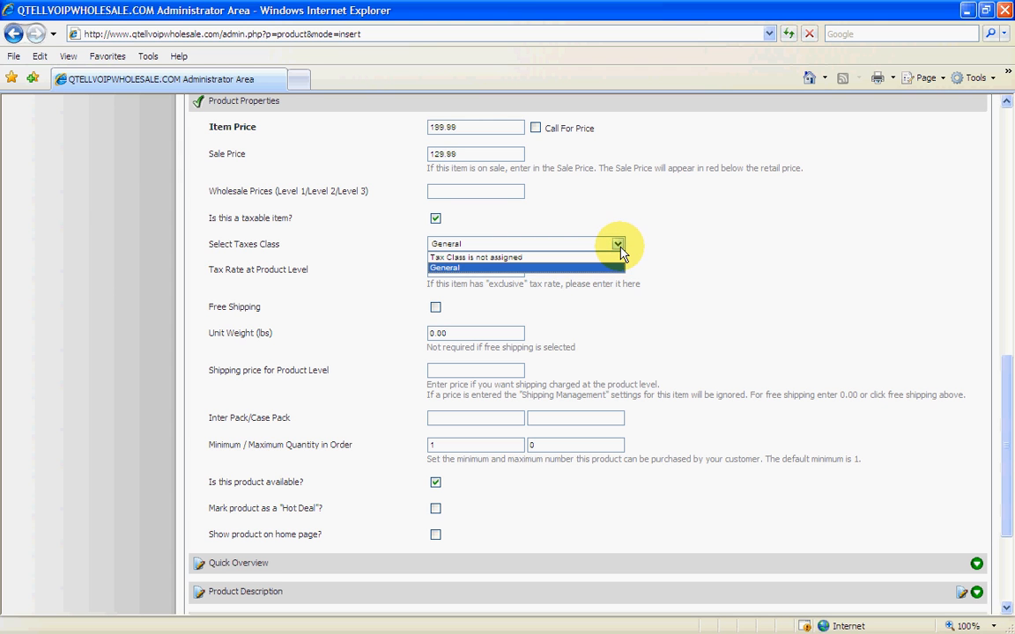
pyautogui.click(618, 246)
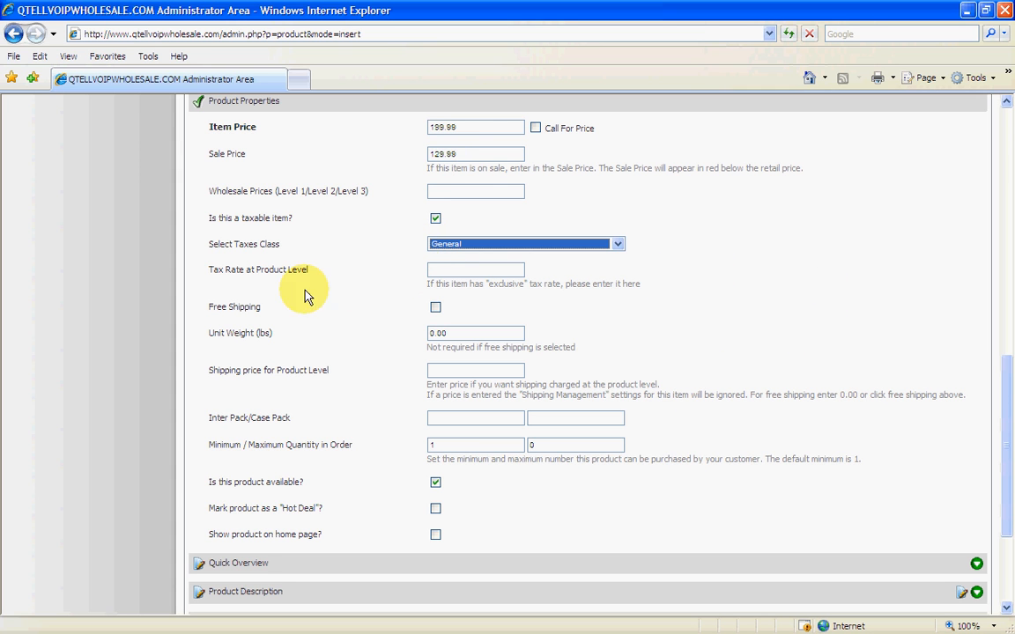
pyautogui.click(435, 310)
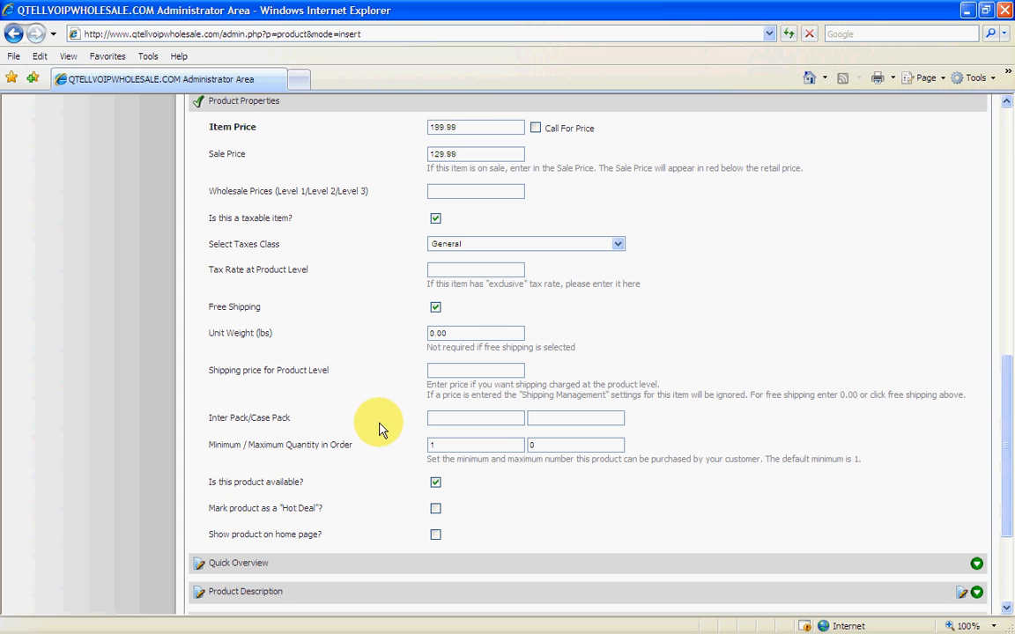
# Step: Try a minimum order quantity of 10, and set it back to 1
pyautogui.scroll(-3, 593, 385)
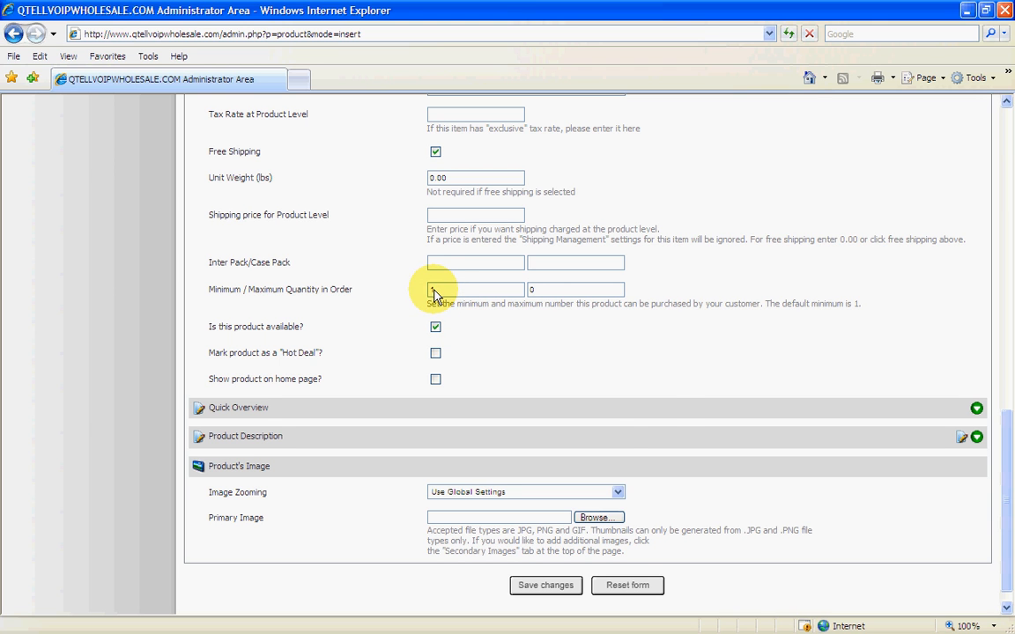
pyautogui.write('0')
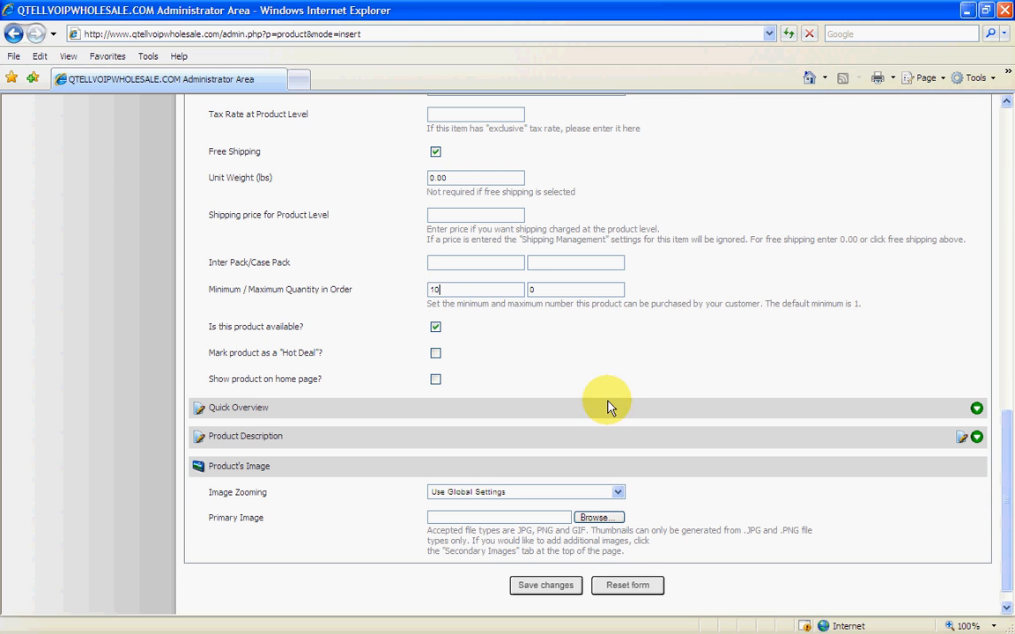
pyautogui.press('BackSpace')
pyautogui.press('BackSpace')
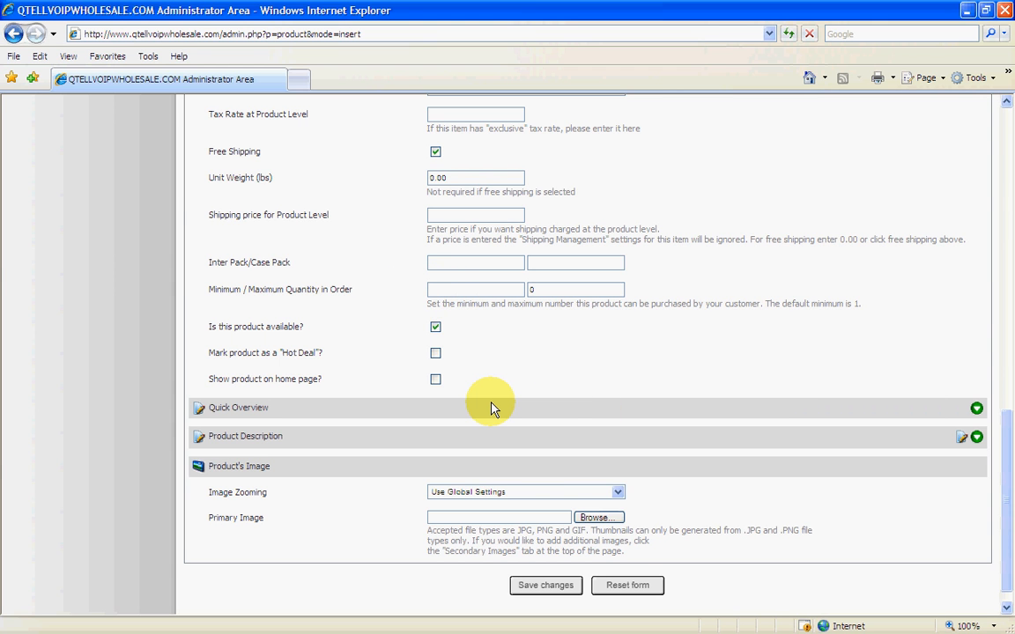
pyautogui.write('1')
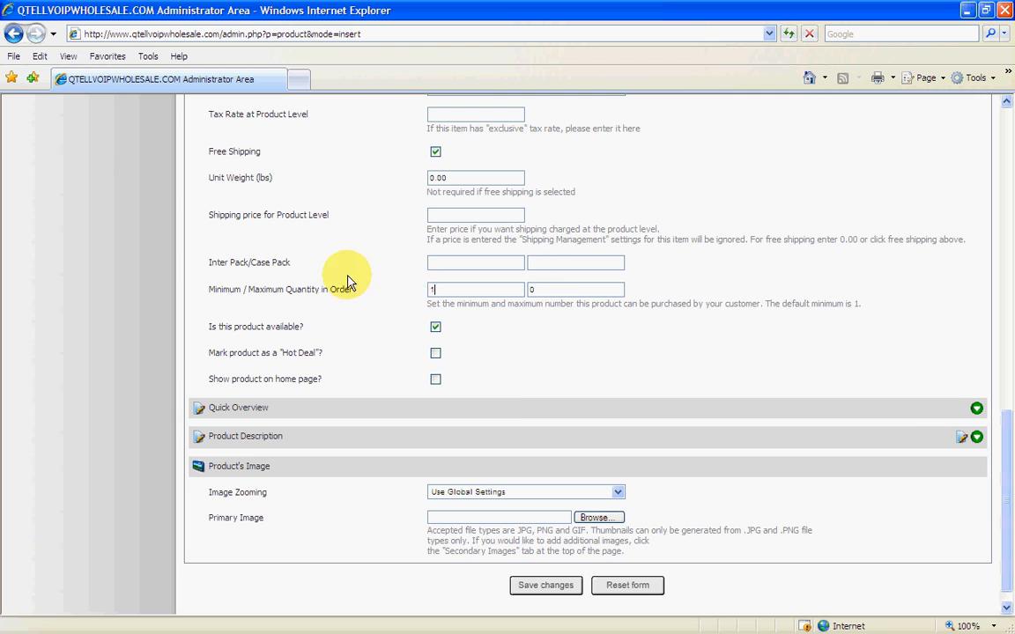
# Step: Try maximum order quantities of 1000 and 20, and leave the maximum quantity empty
pyautogui.click(551, 290)
pyautogui.press('BackSpace')
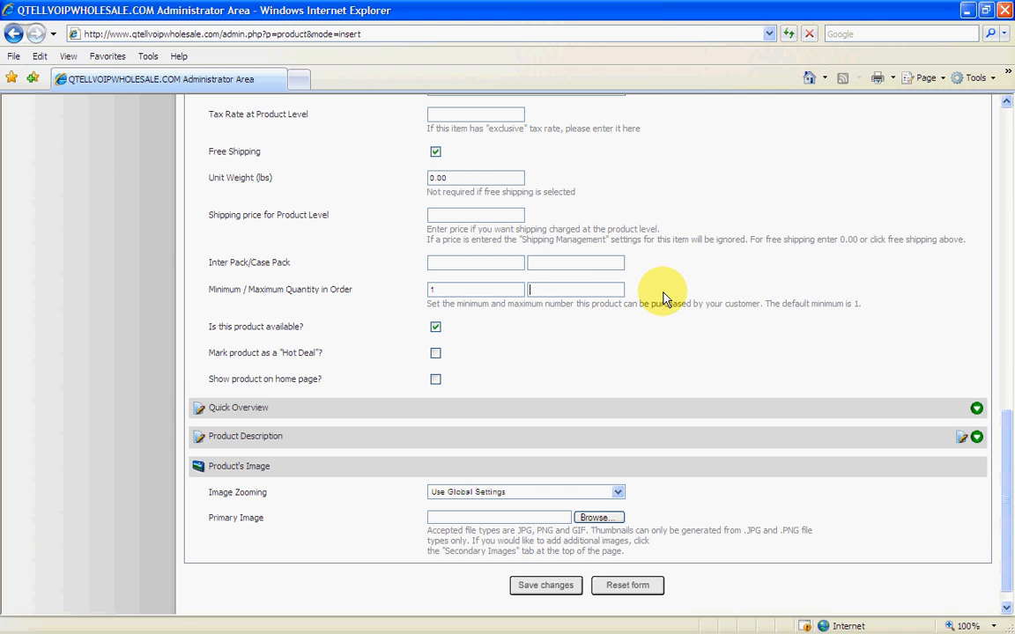
pyautogui.write('1000')
pyautogui.press('BackSpace')
pyautogui.press('BackSpace')
pyautogui.press('BackSpace')
pyautogui.press('BackSpace')
pyautogui.write('20')
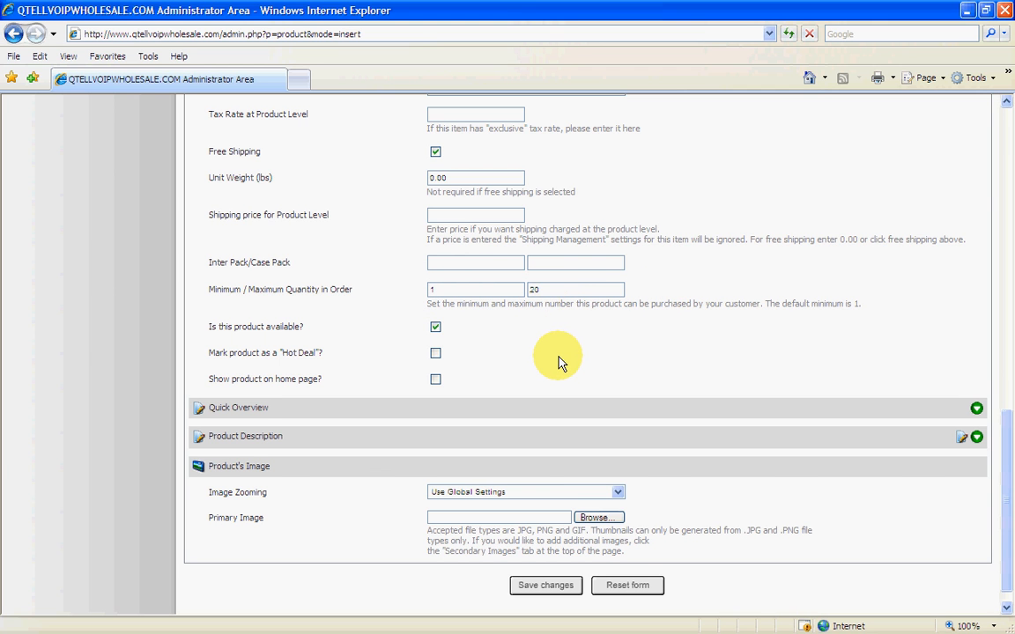
pyautogui.press('BackSpace')
pyautogui.press('BackSpace')
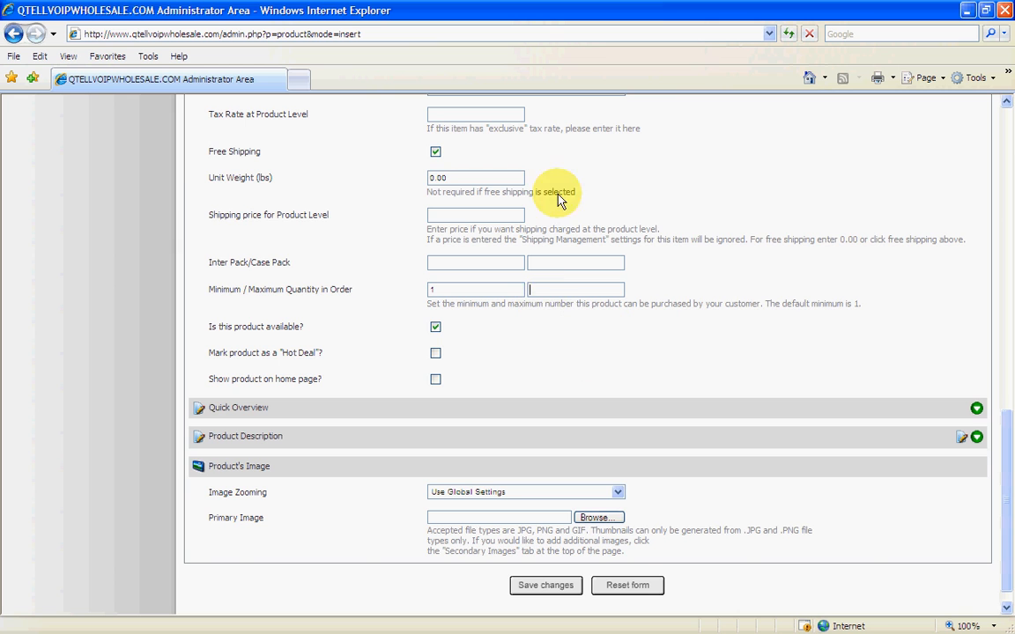
# Step: Mark the product as a "Hot Deal" and set it to show on the home page
pyautogui.scroll(5, 696, 259)
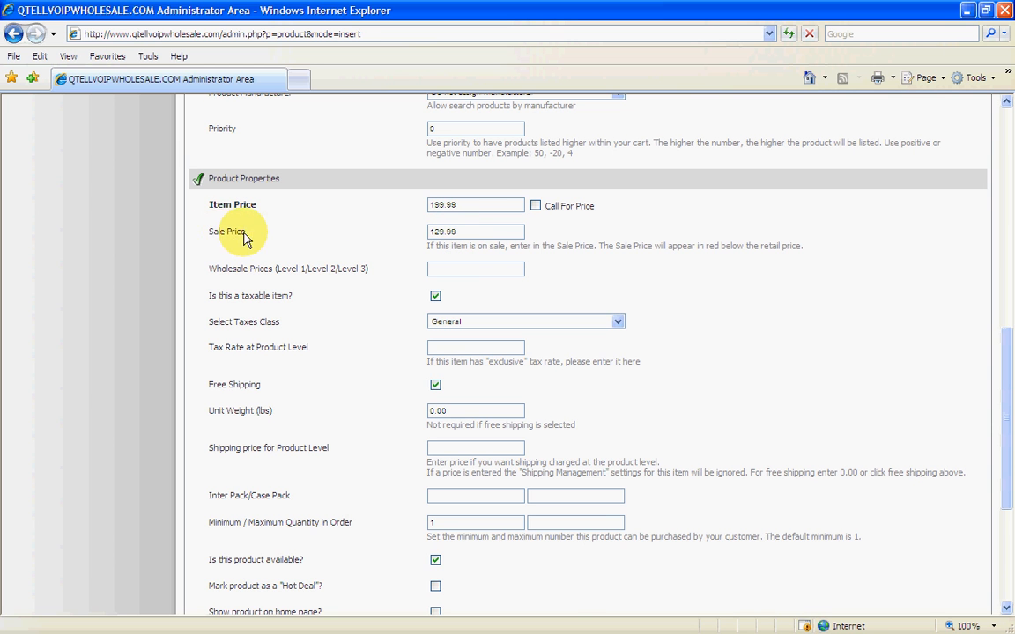
pyautogui.scroll(-5, 748, 358)
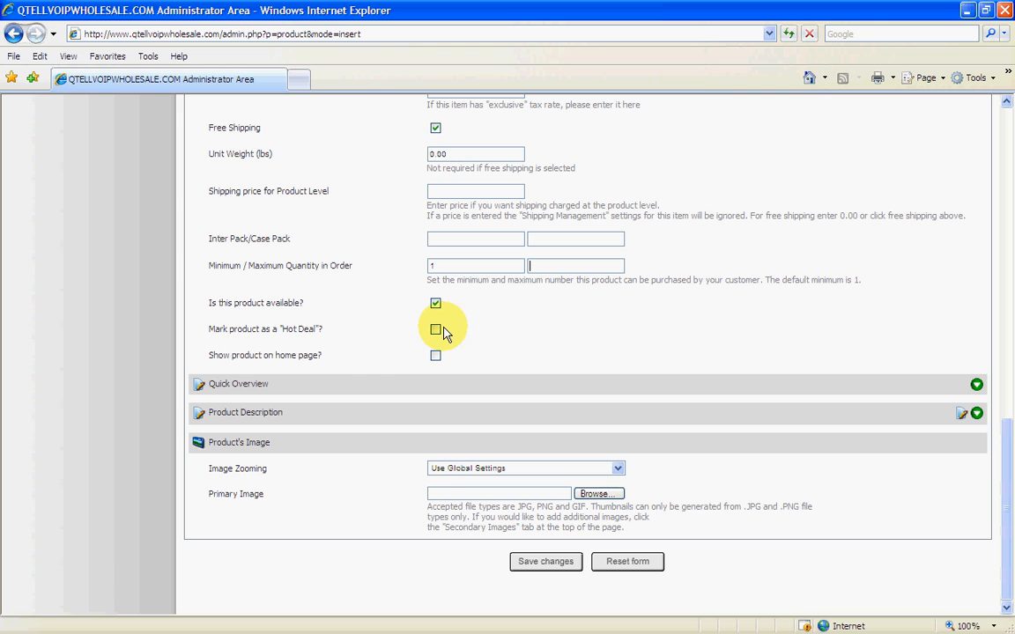
pyautogui.click(435, 330)
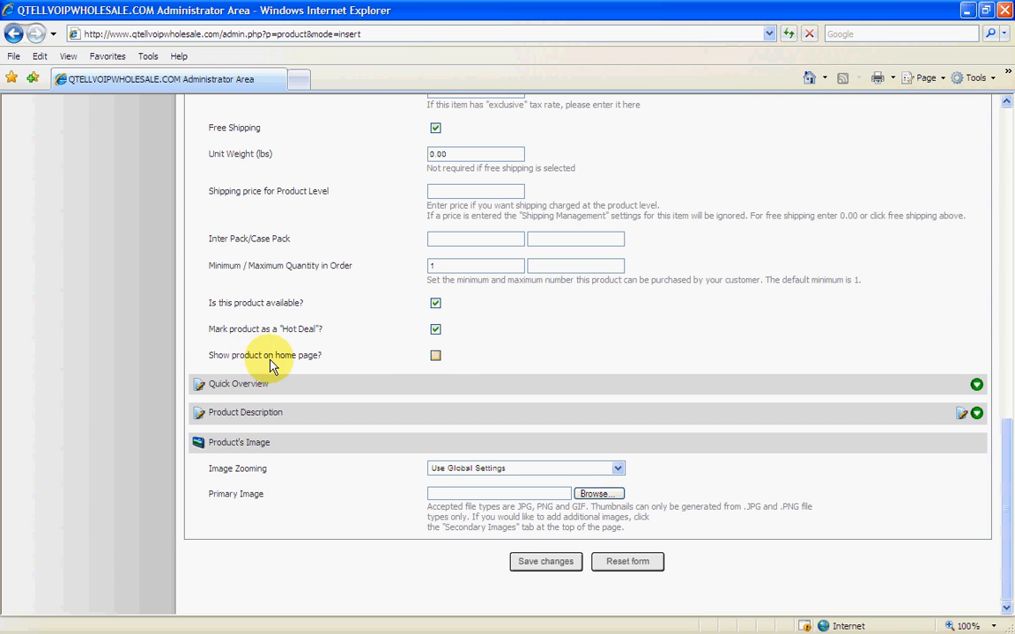
pyautogui.click(435, 356)
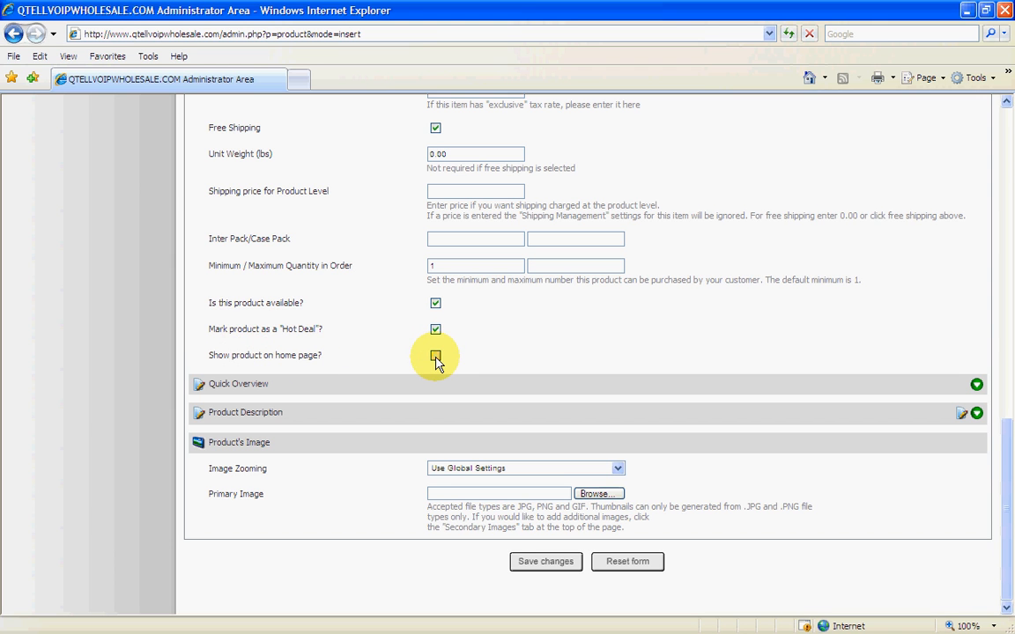